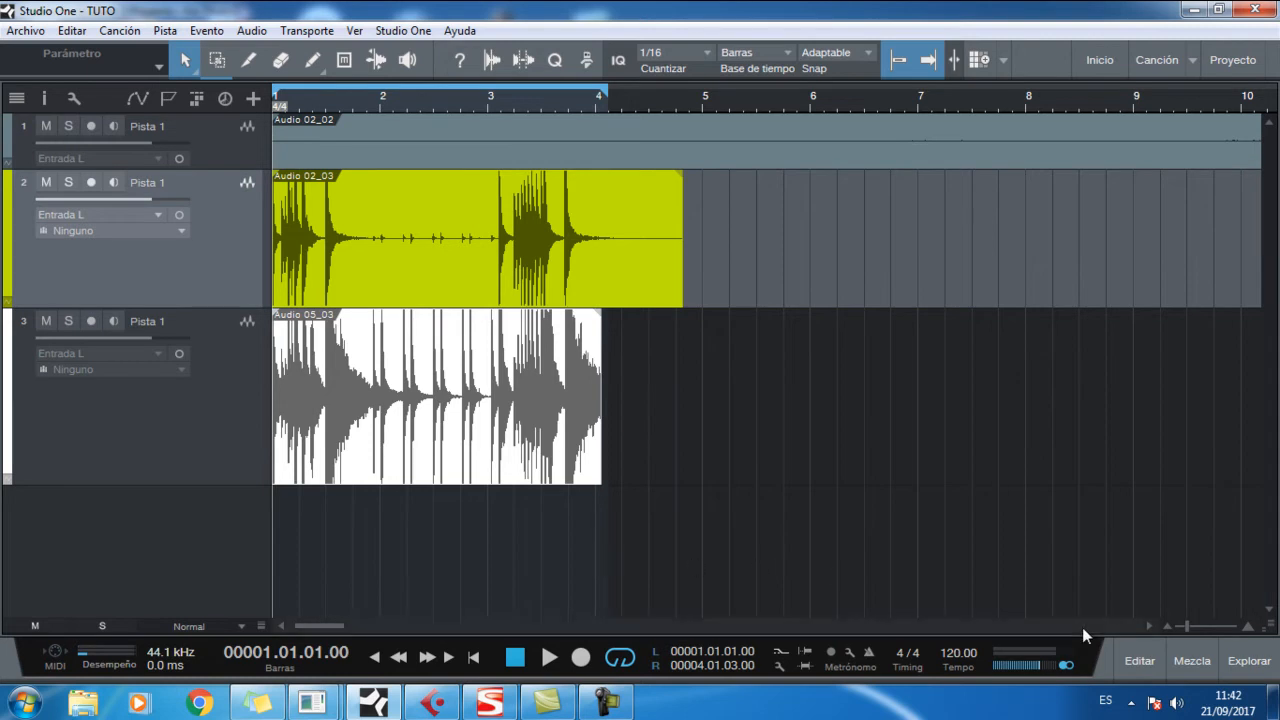
Listen to track 2 and track 3 separately by soloing and playing each one, and clear the solo at the end.
left_click_drag(1187, 629, 1193, 633)
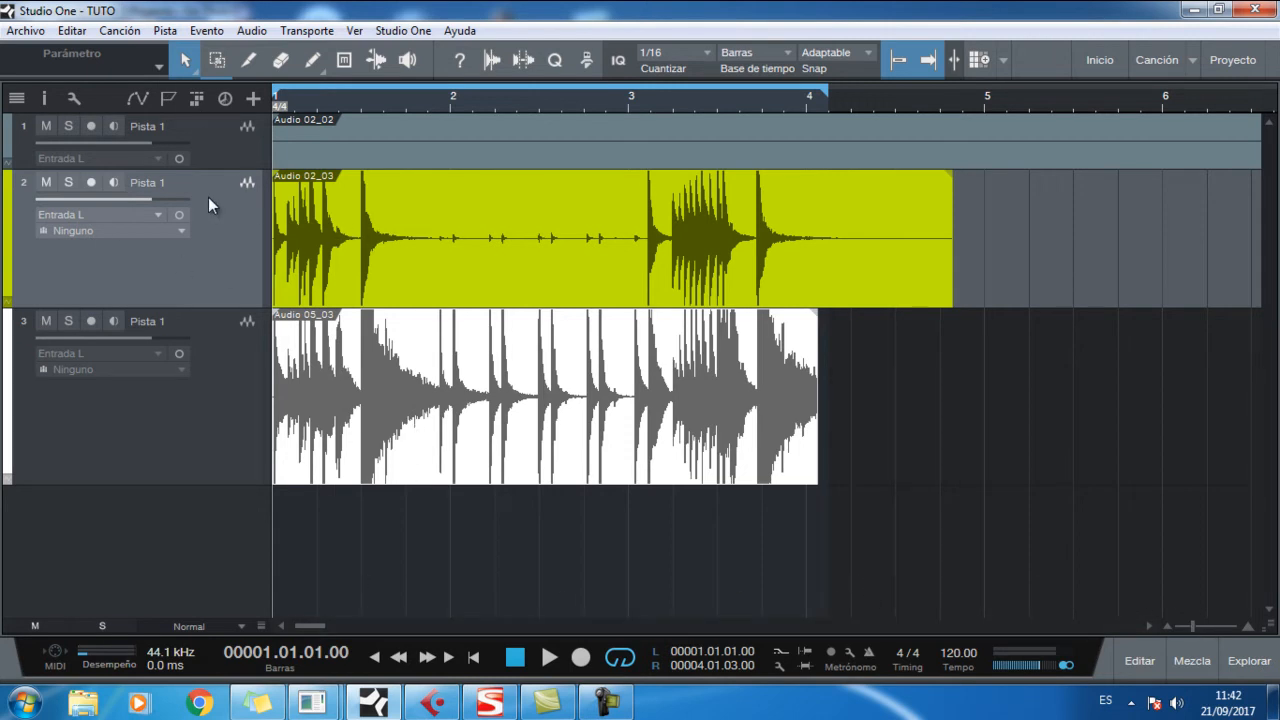
left_click(68, 182)
left_click(549, 657)
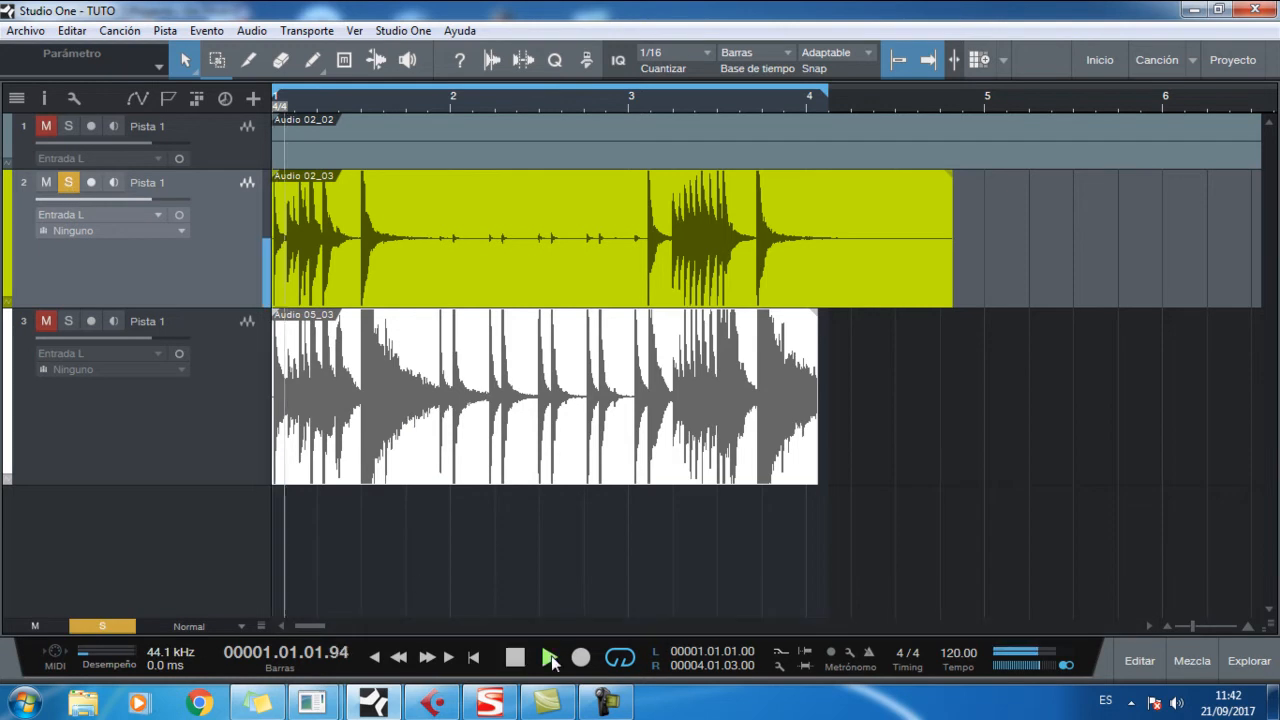
left_click(515, 657)
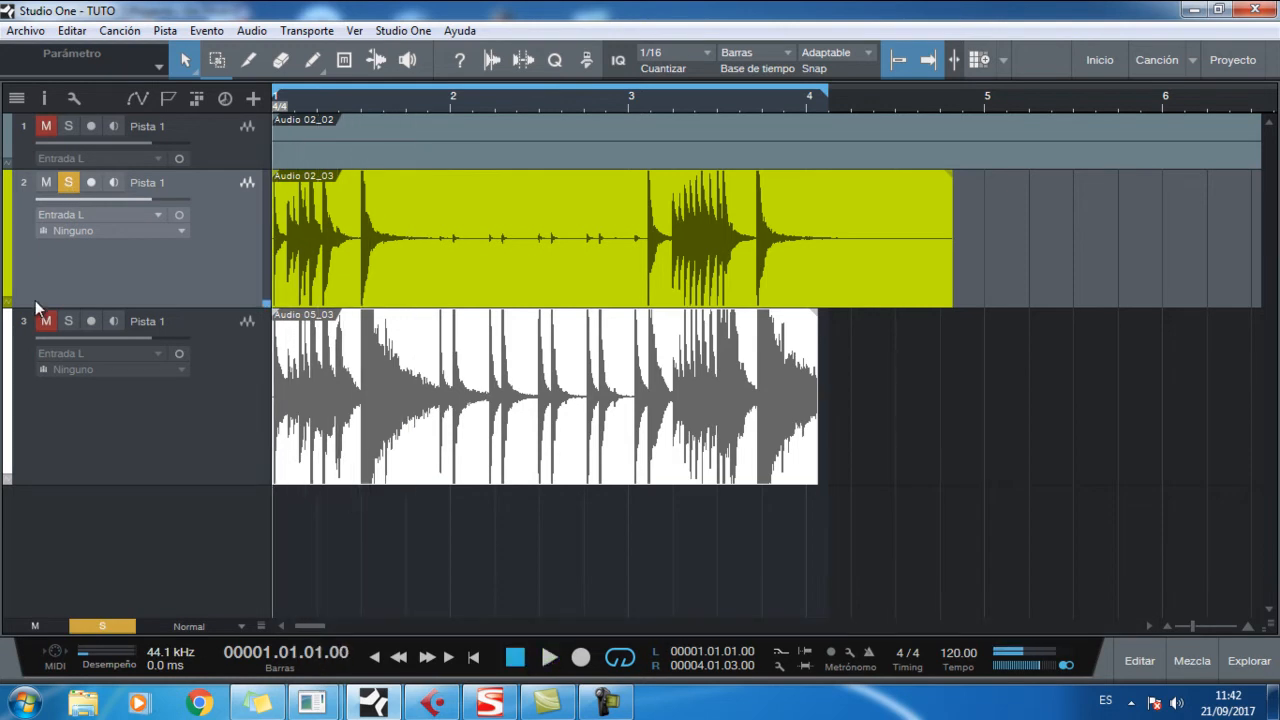
left_click(70, 186)
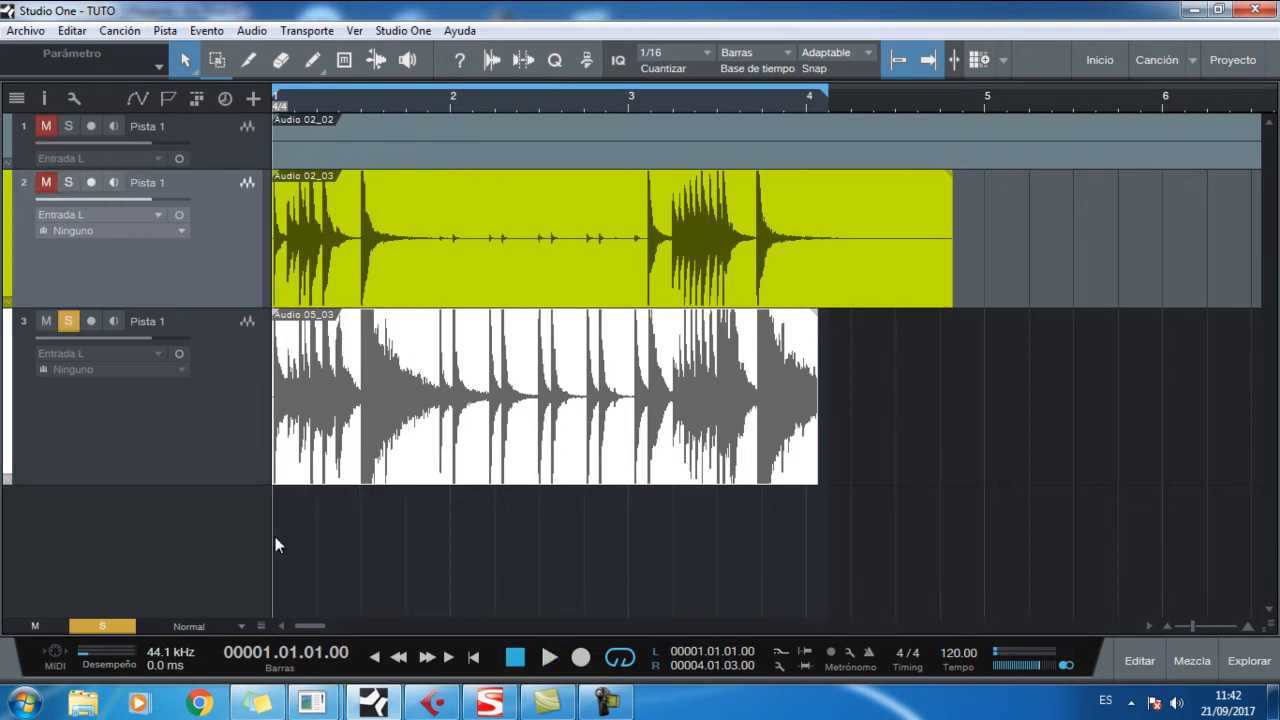
left_click(549, 657)
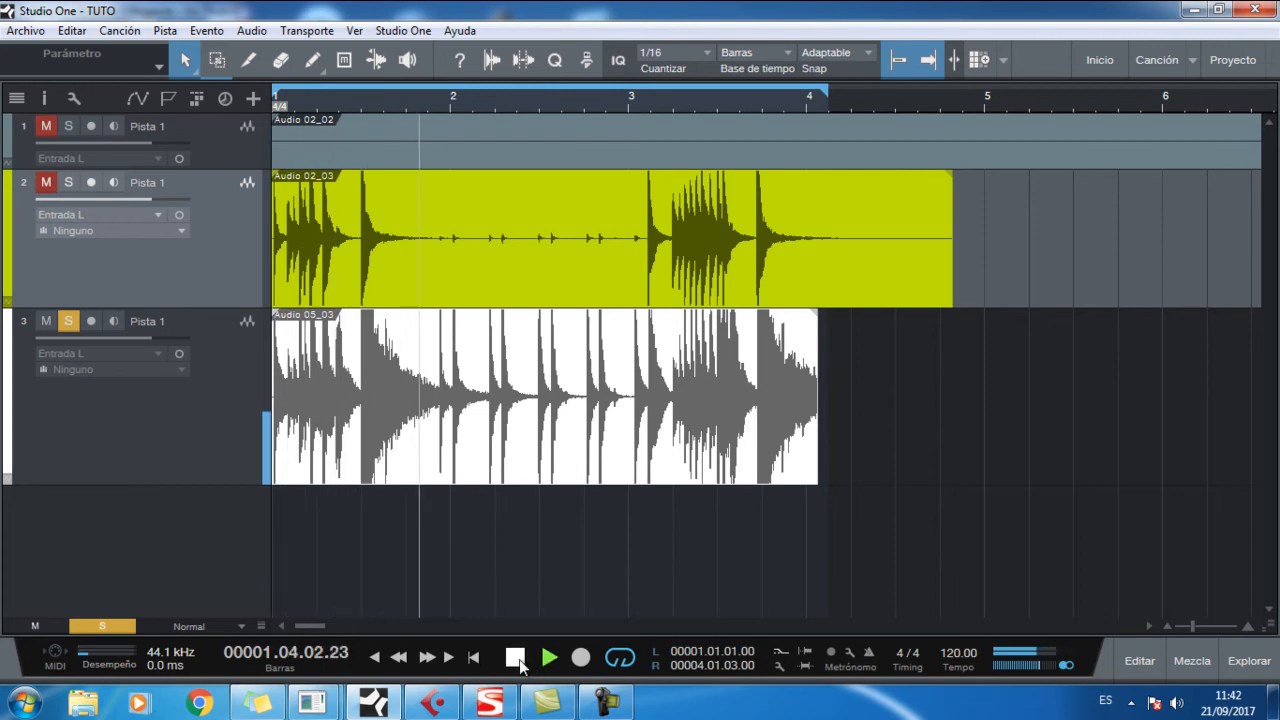
left_click(68, 321)
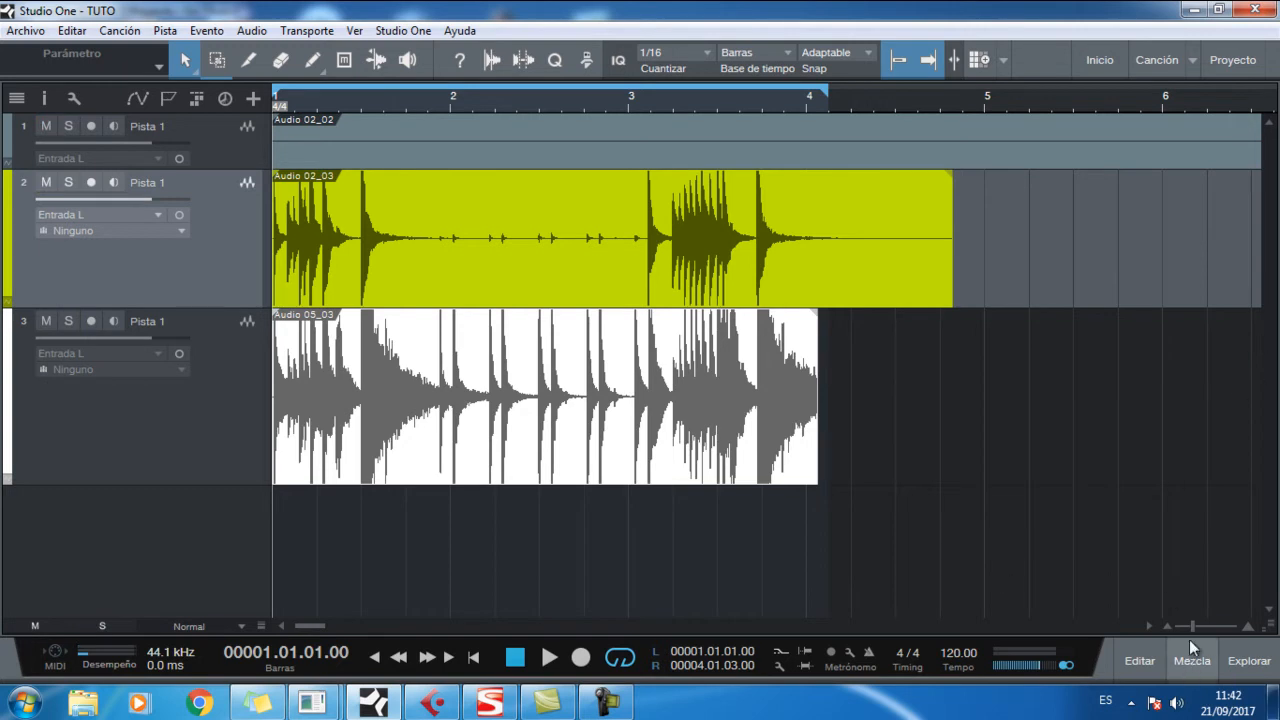
Examine the time offset between the first hits of tracks 2 and 3 by placing the playback cursor at each onset.
left_click_drag(1194, 625, 1211, 629)
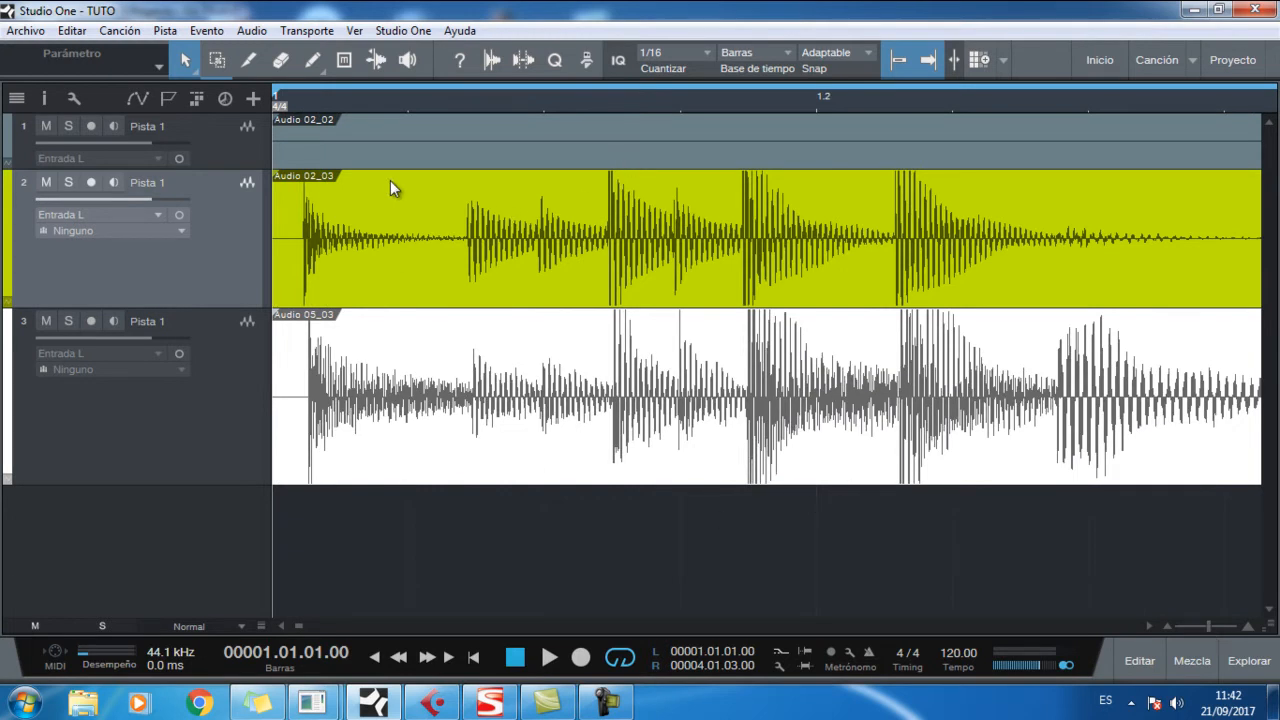
left_click(304, 107)
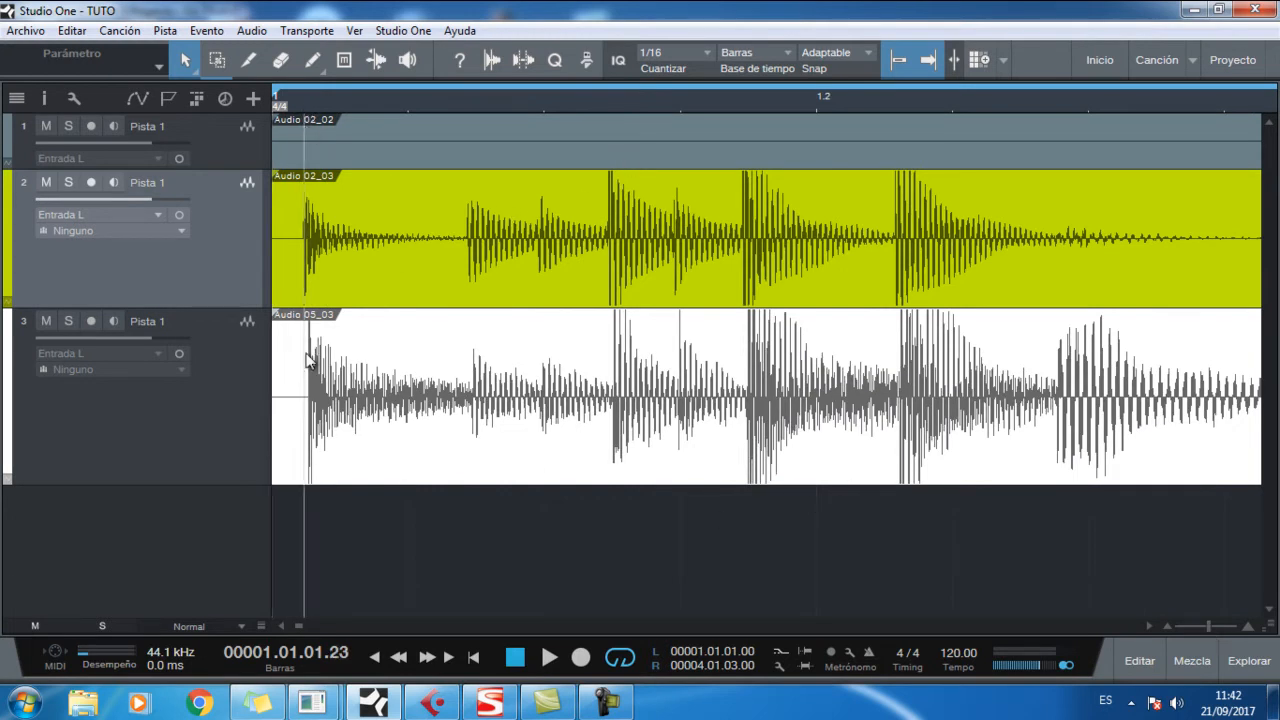
left_click_drag(297, 106, 318, 218)
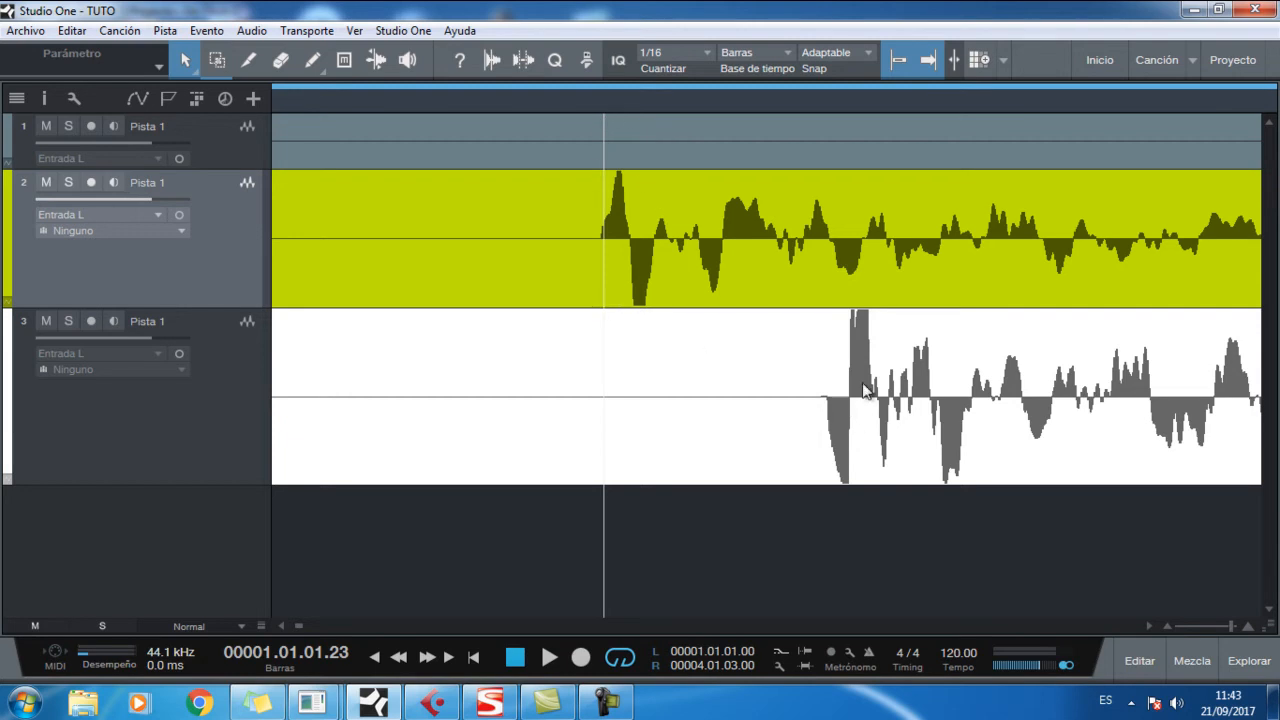
left_click(809, 110)
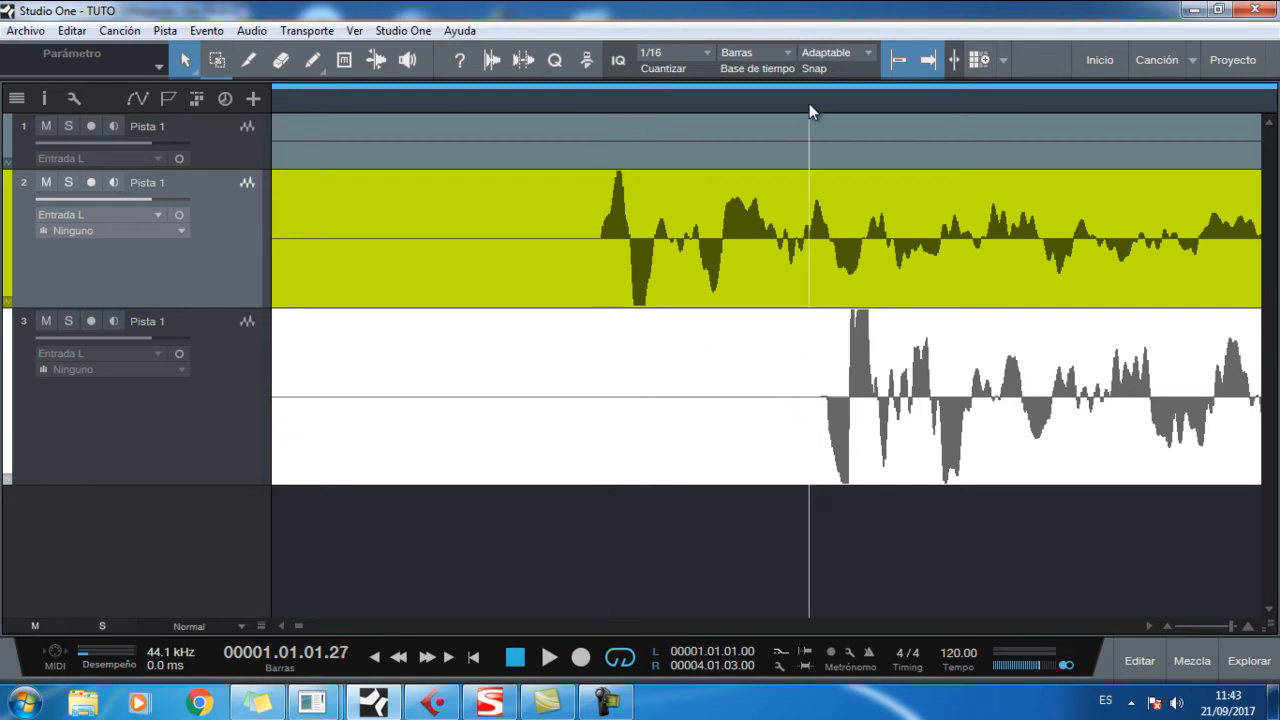
left_click(607, 105)
left_click(818, 106)
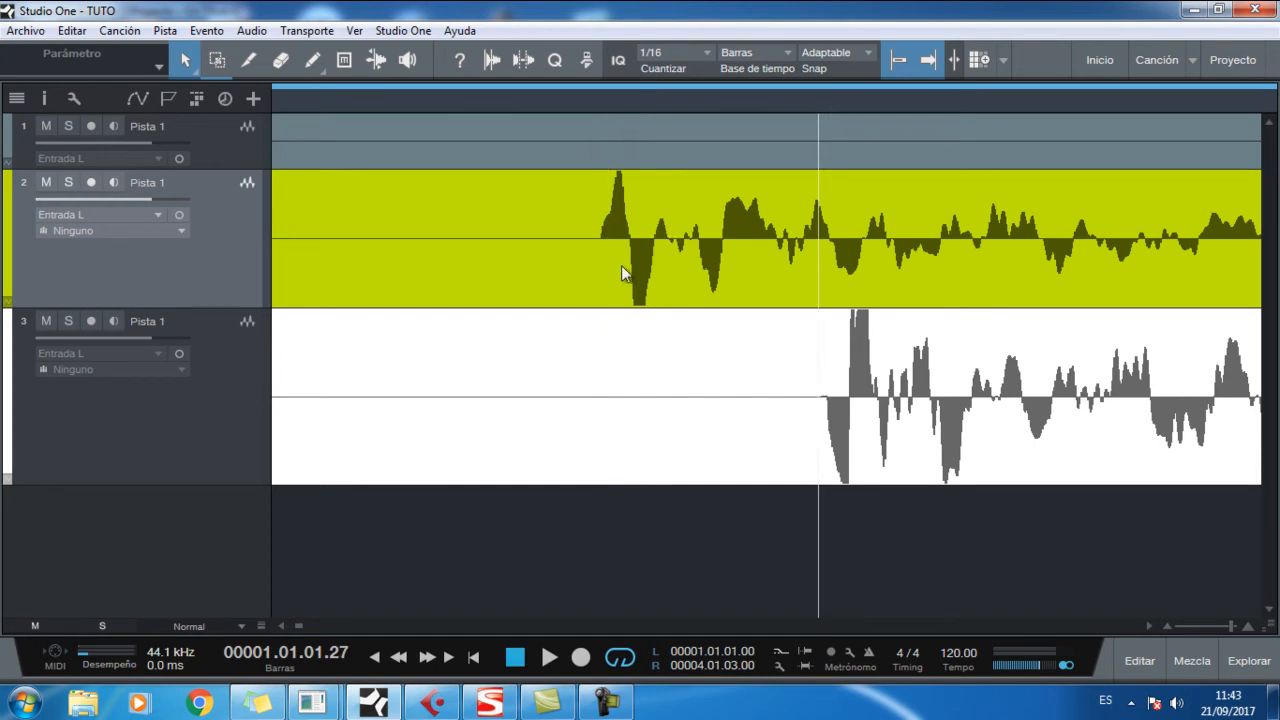
left_click(605, 104)
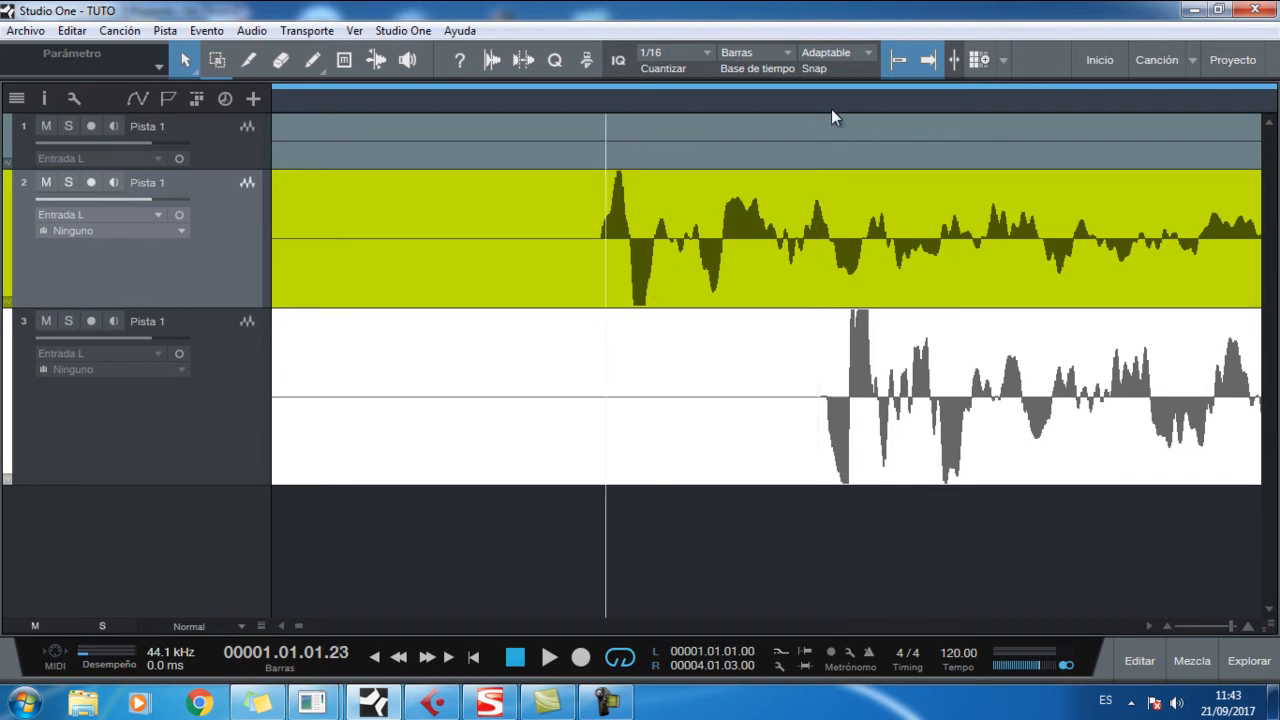
left_click(824, 113)
left_click(607, 105)
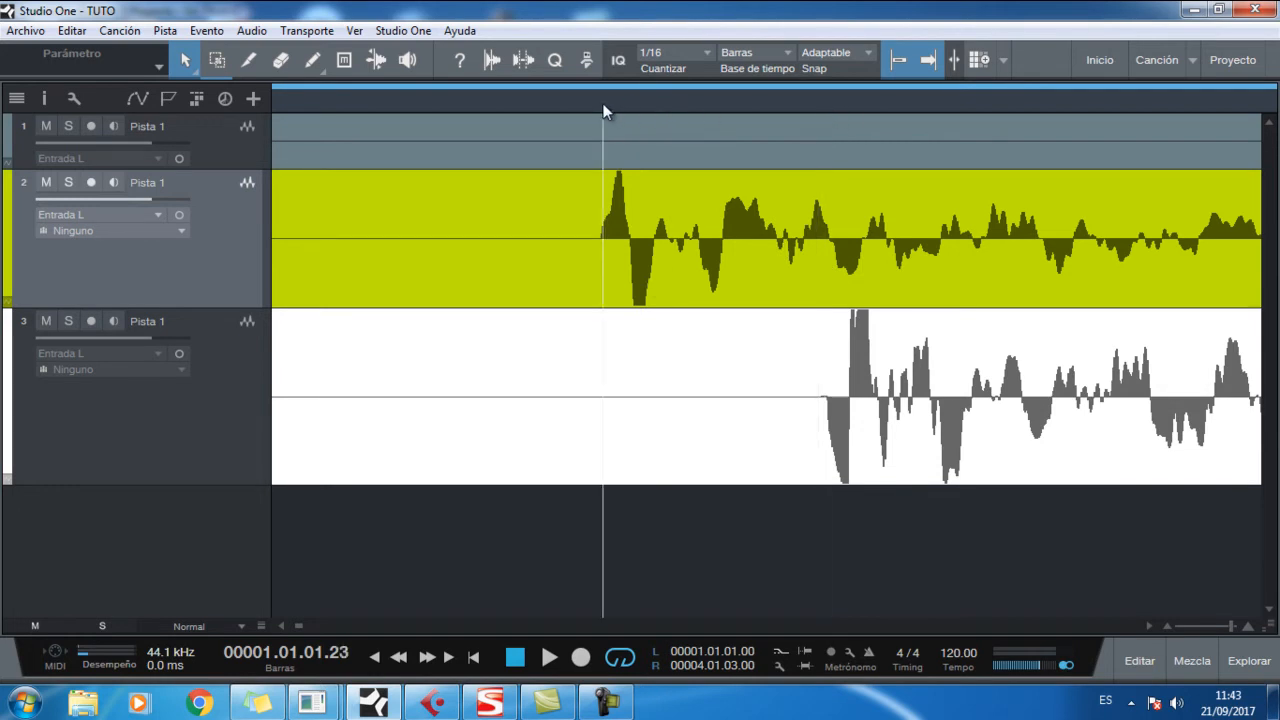
left_click(822, 104)
left_click(599, 104)
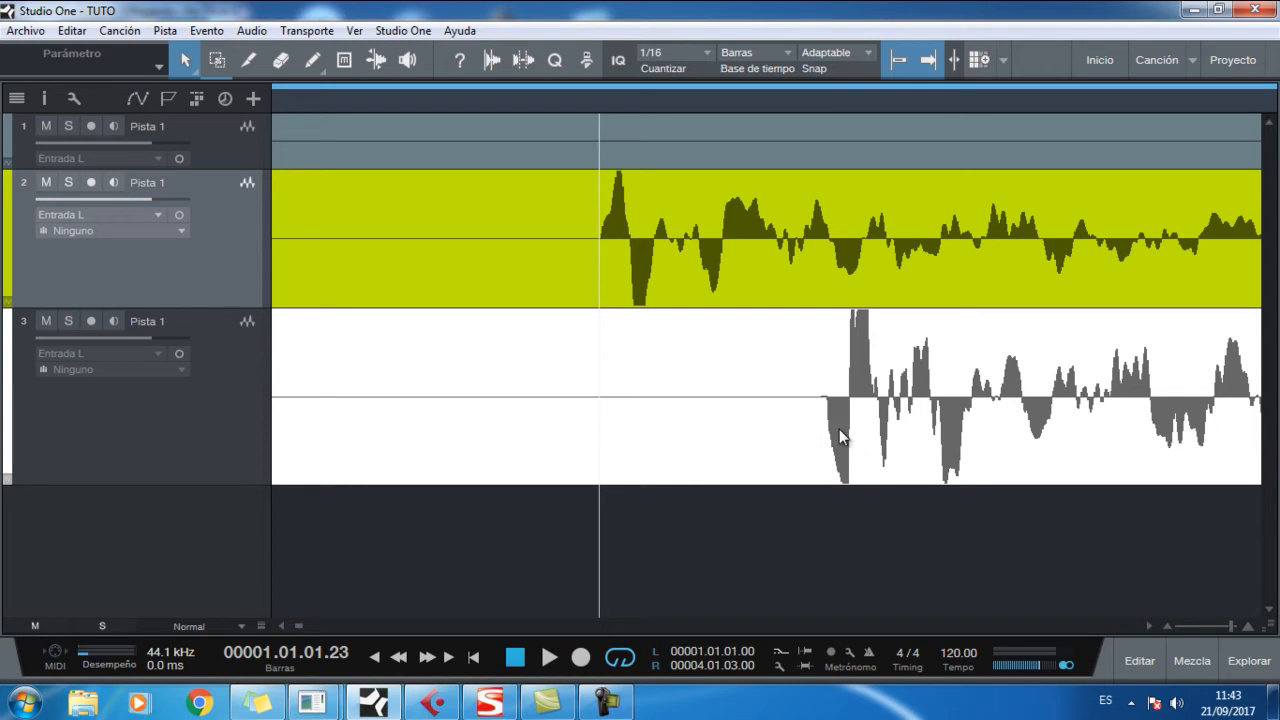
Split the Audio 05_03 clip on track 3 before its first hit and trim the second part's start closer to that hit.
left_click(279, 450)
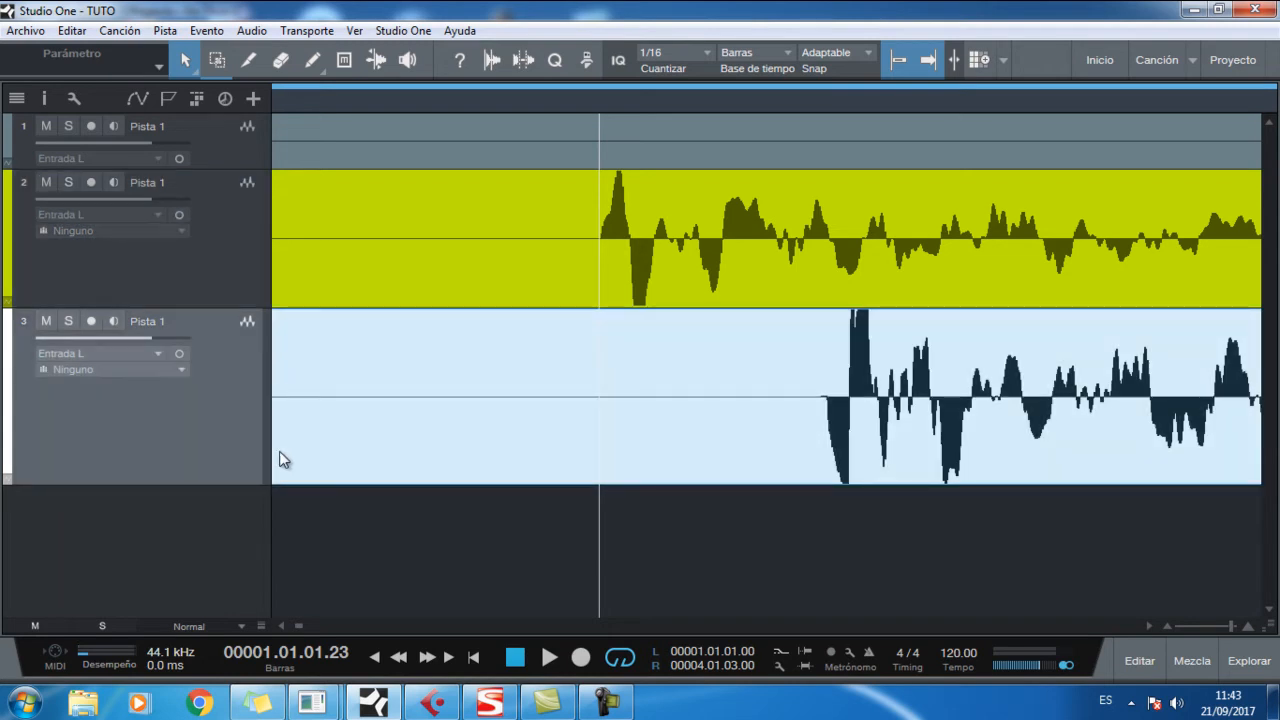
left_click(249, 61)
left_click(410, 396)
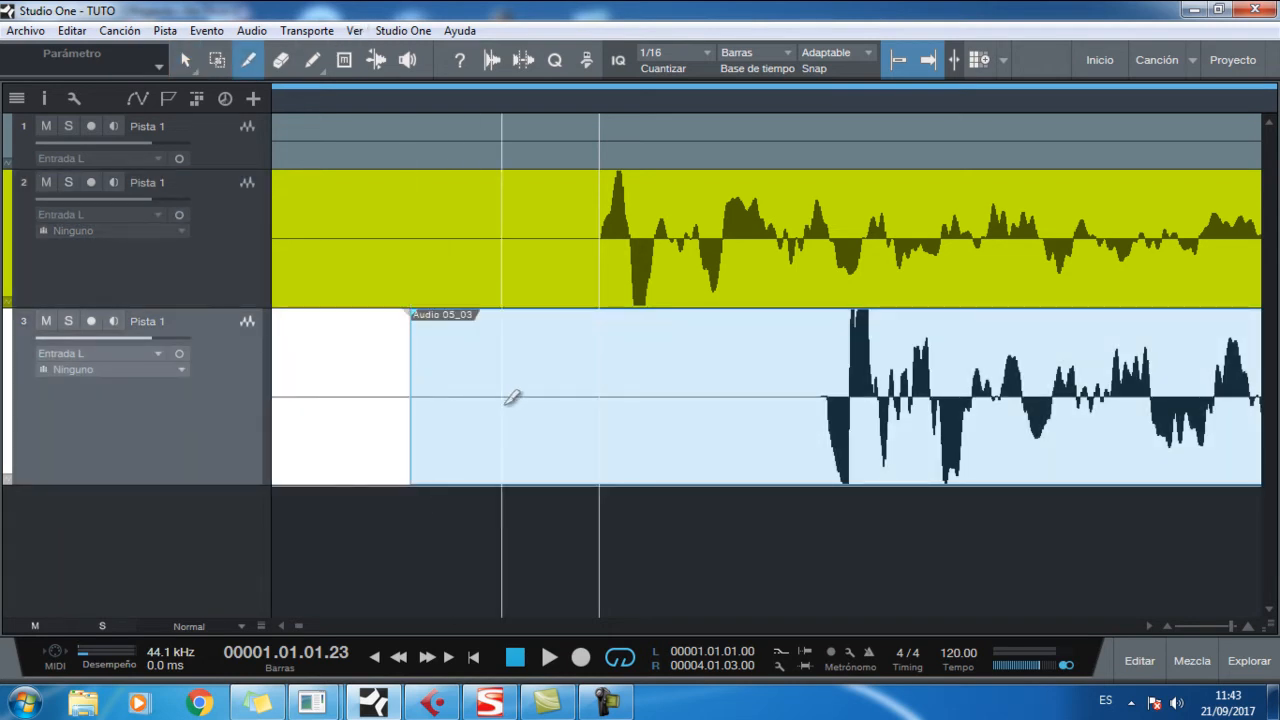
left_click(181, 62)
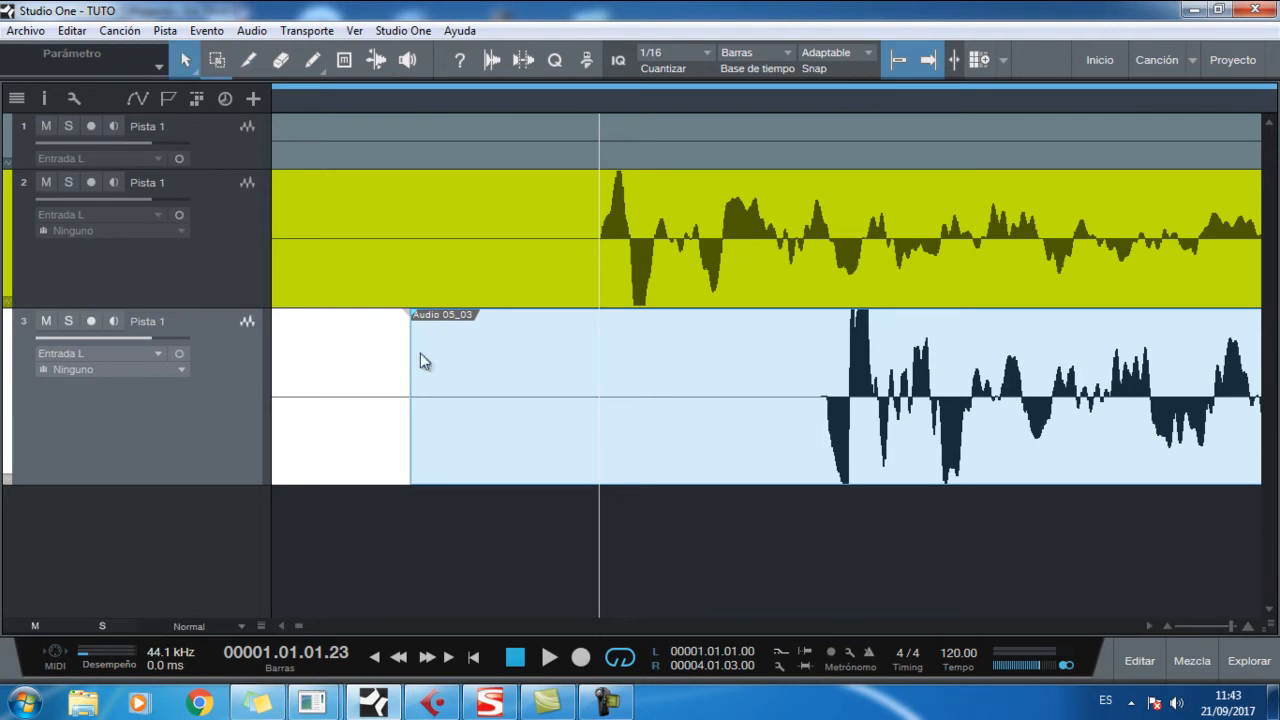
left_click_drag(416, 350, 680, 383)
Try shifting the trimmed clip earlier to match track 2's first hit, and undo the move.
left_click_drag(858, 398, 677, 409)
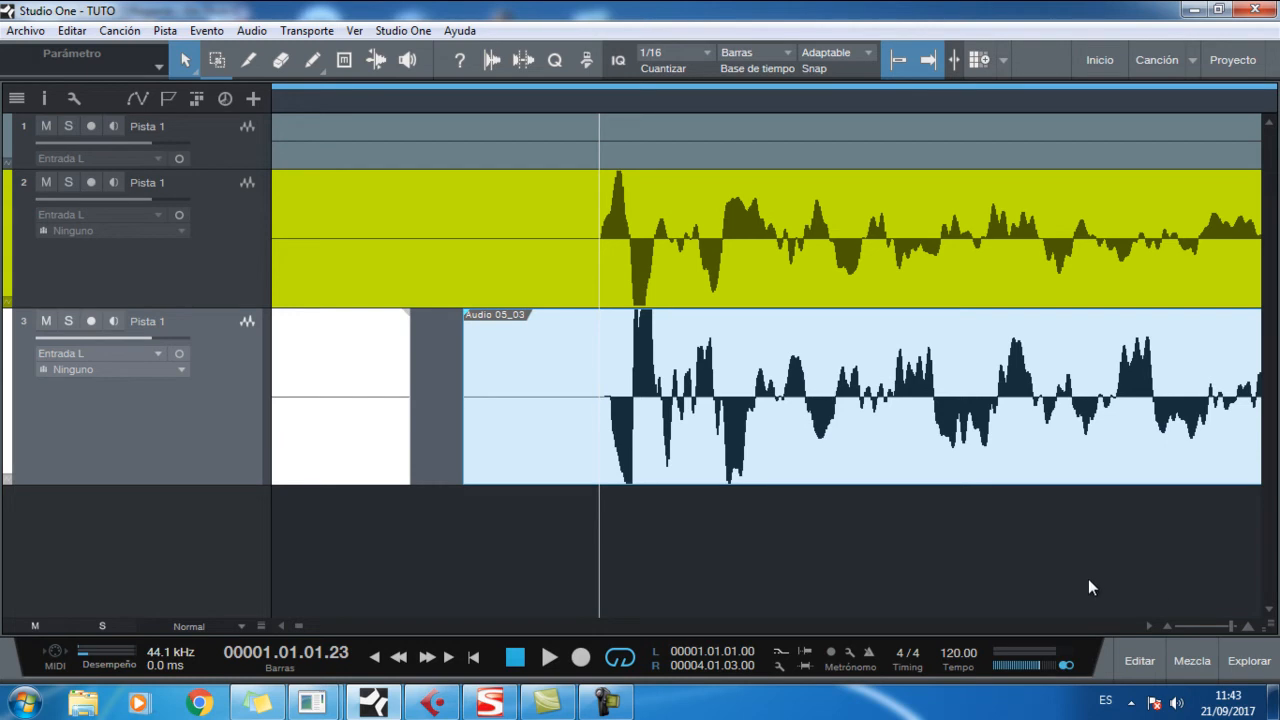
key("ctrl+z")
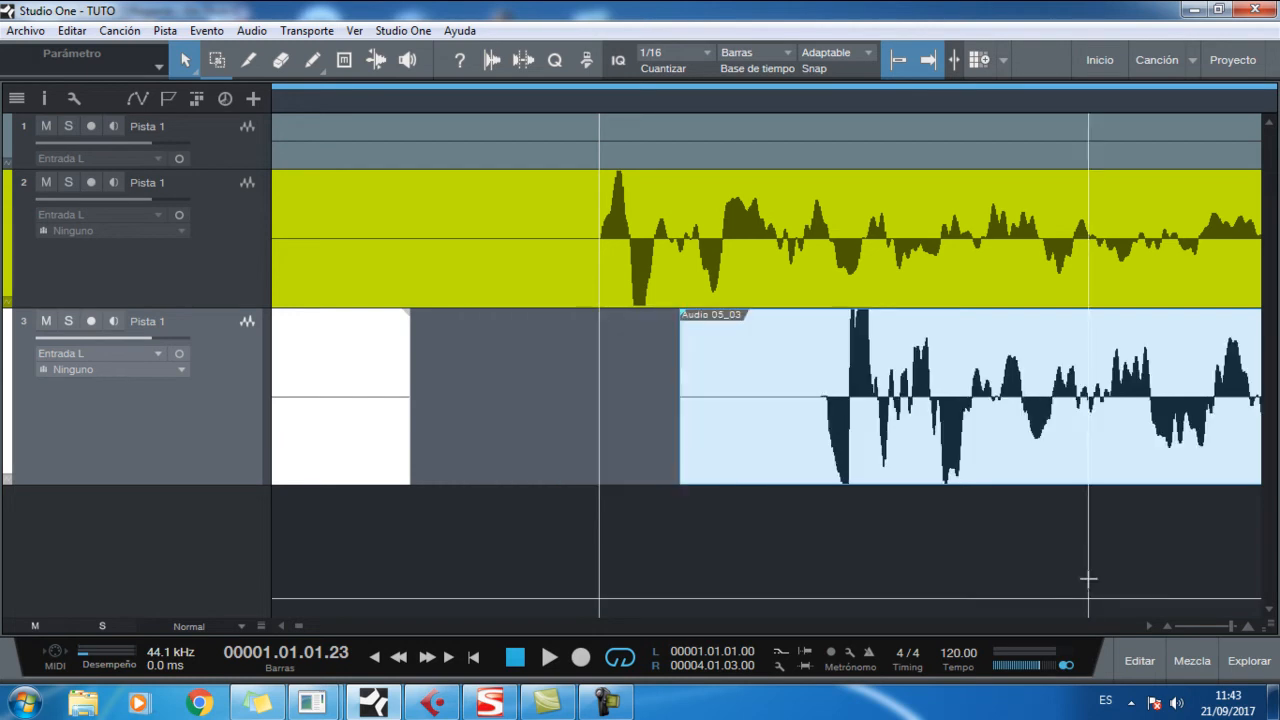
Set the loop range from 00001.01.01.00 to 00001.02.01.00 and play it from the start of the song.
left_click_drag(1232, 625, 1187, 619)
left_click_drag(678, 100, 288, 148)
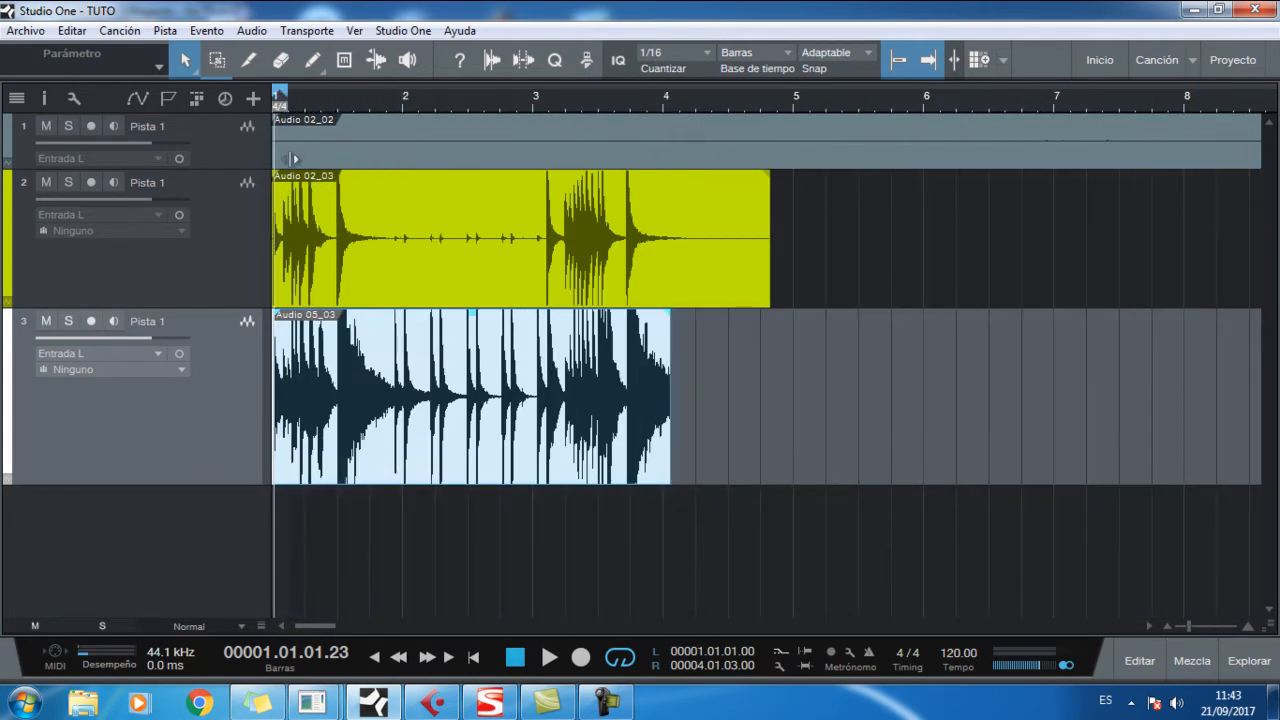
left_click_drag(1191, 627, 1212, 629)
left_click(283, 625)
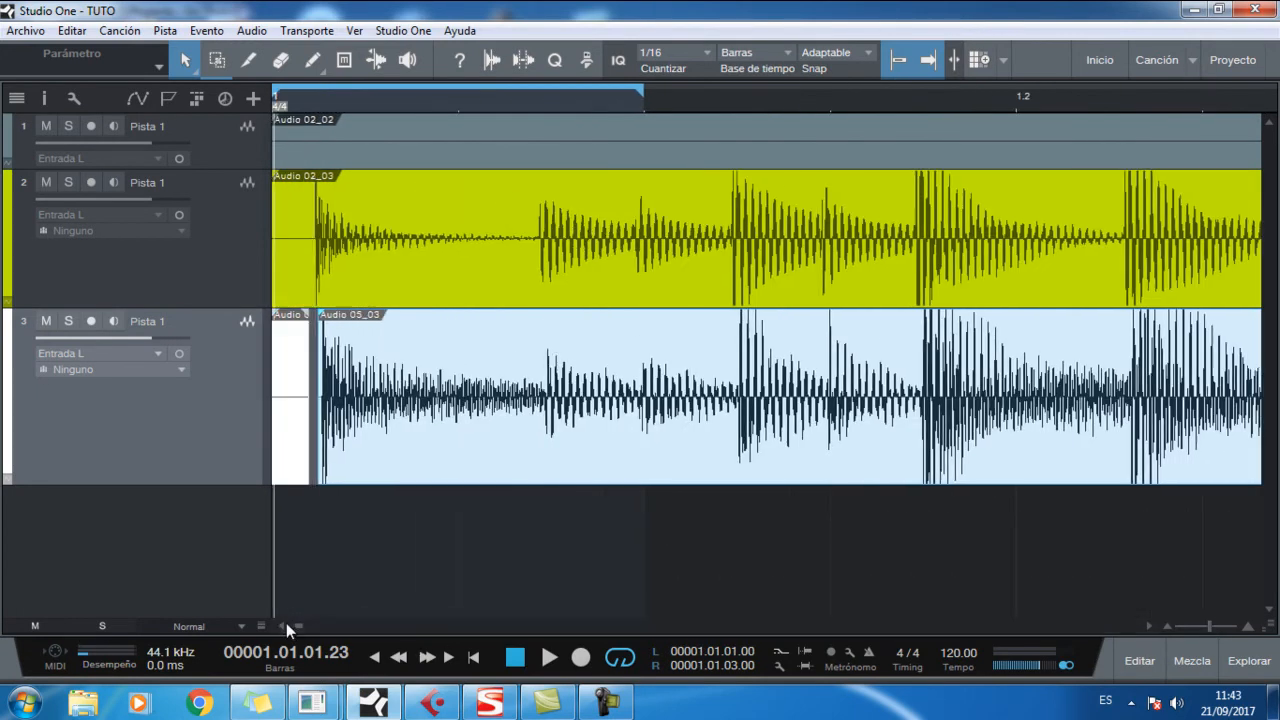
left_click_drag(642, 106, 1016, 130)
left_click(474, 657)
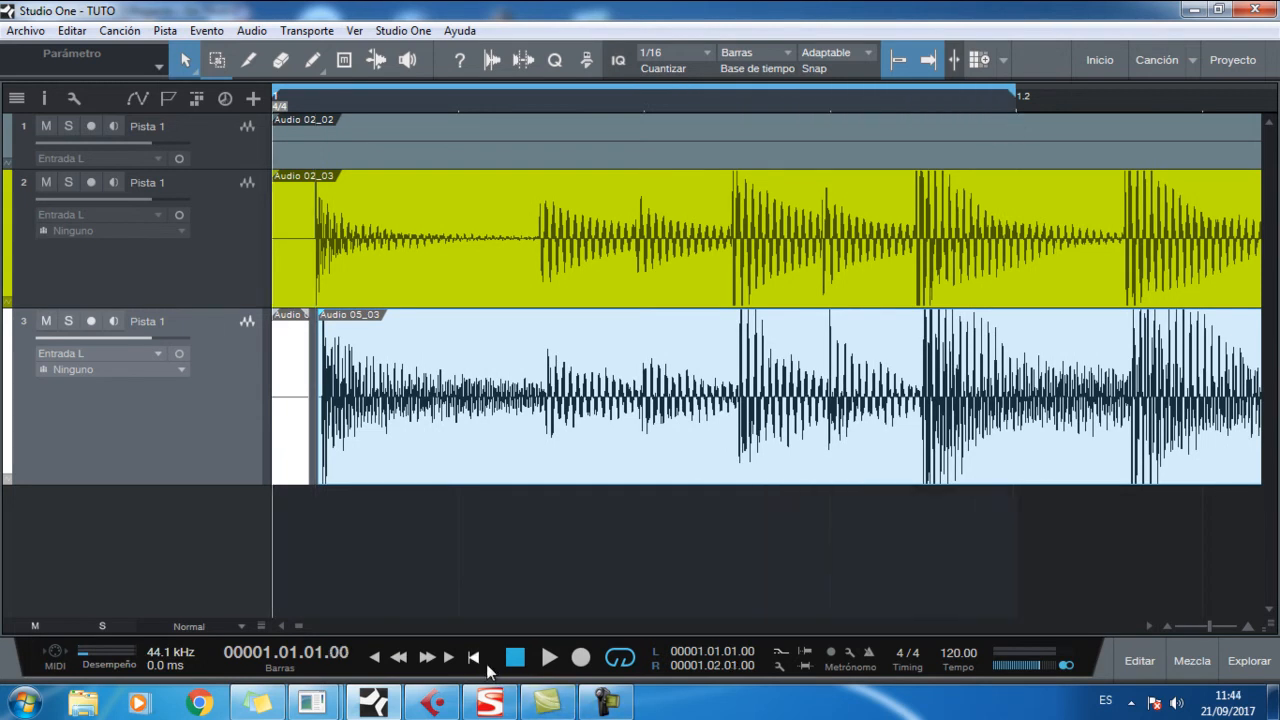
left_click(549, 657)
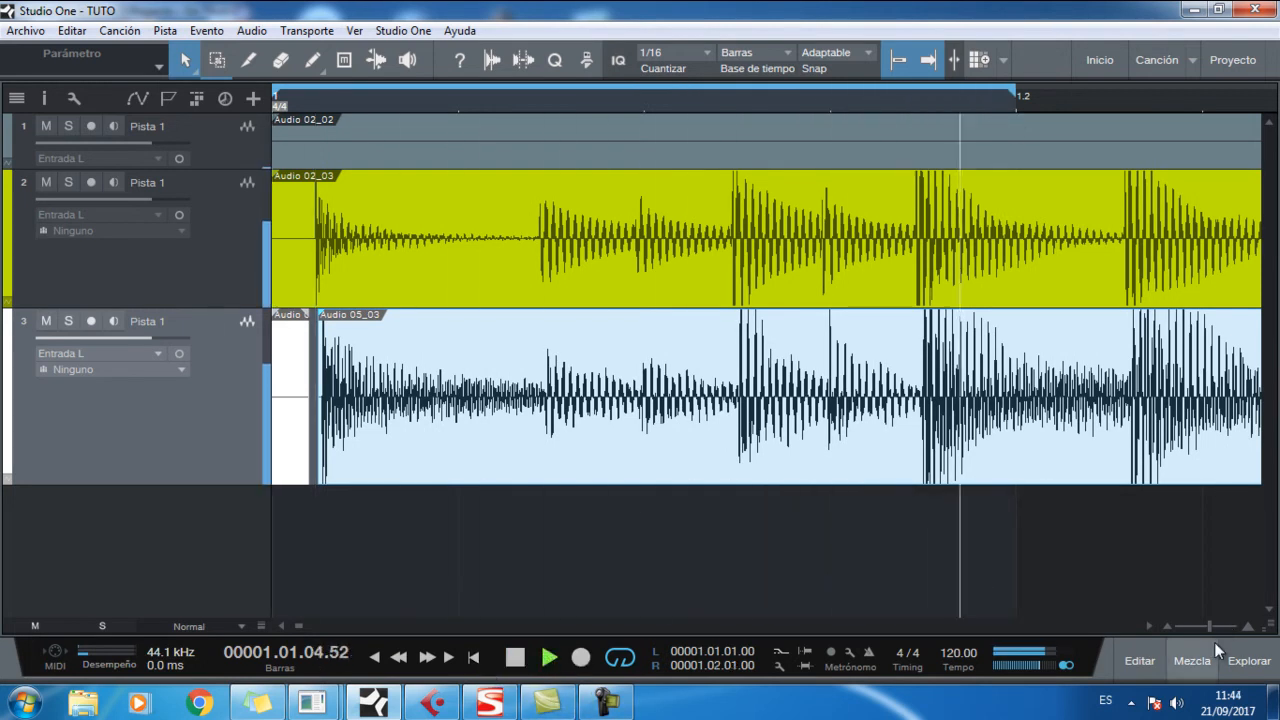
Shift the trimmed Audio 05_03 clip earlier during playback so its first hit lines up with track 2's first hit.
left_click_drag(1209, 626, 1206, 623)
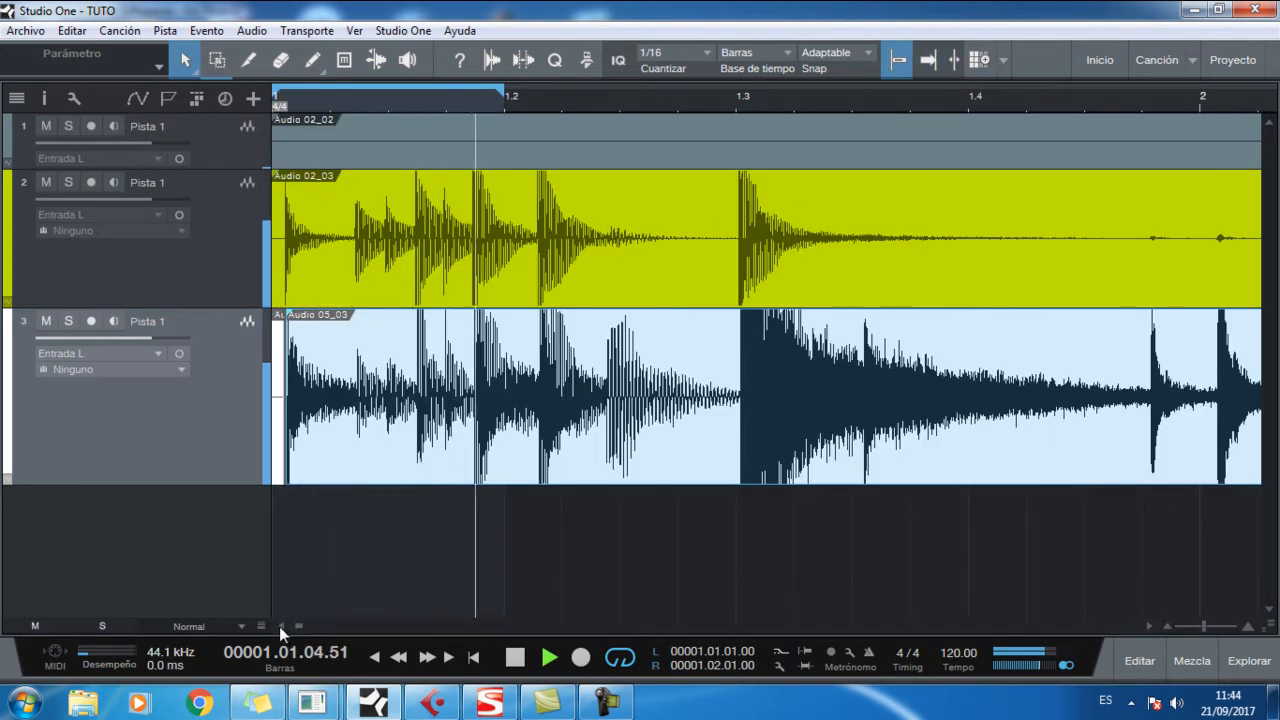
left_click_drag(286, 103, 304, 191)
left_click_drag(298, 626, 287, 625)
left_click_drag(537, 102, 543, 157)
left_click_drag(931, 423, 669, 432)
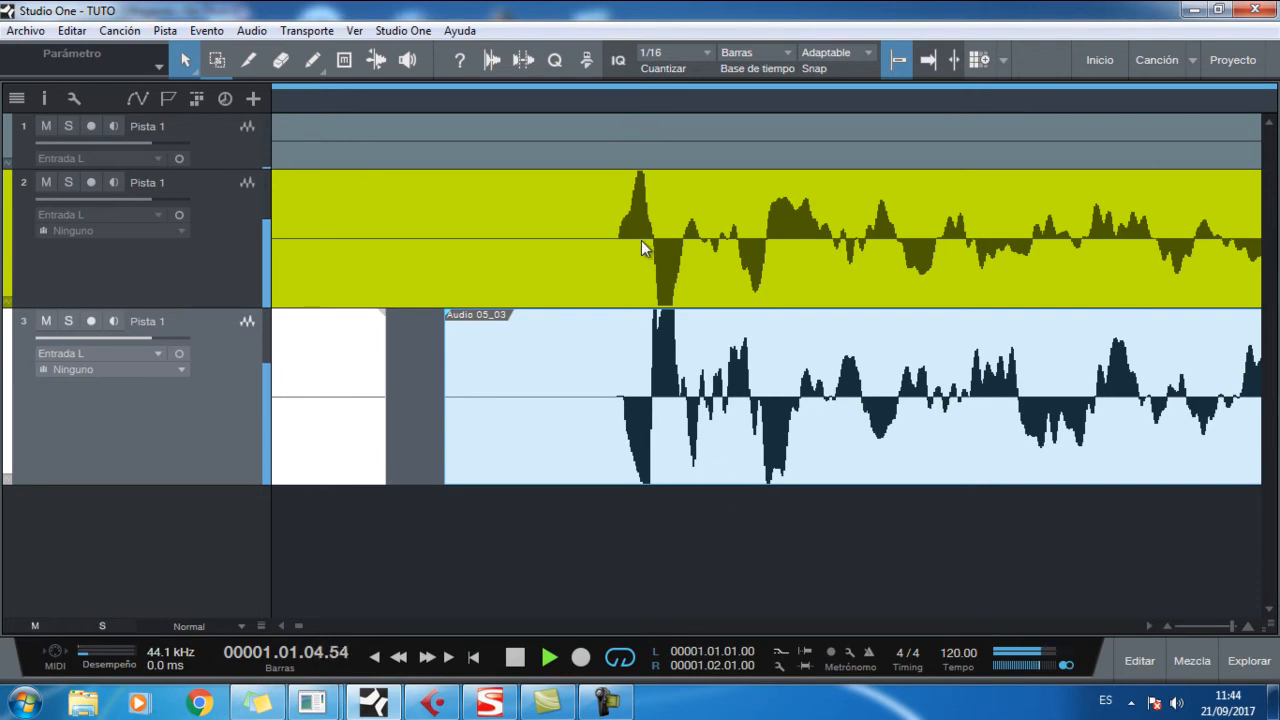
Compare the sound with and without the alignment by undoing and redoing the clip move, and stop playback.
key("ctrl+z")
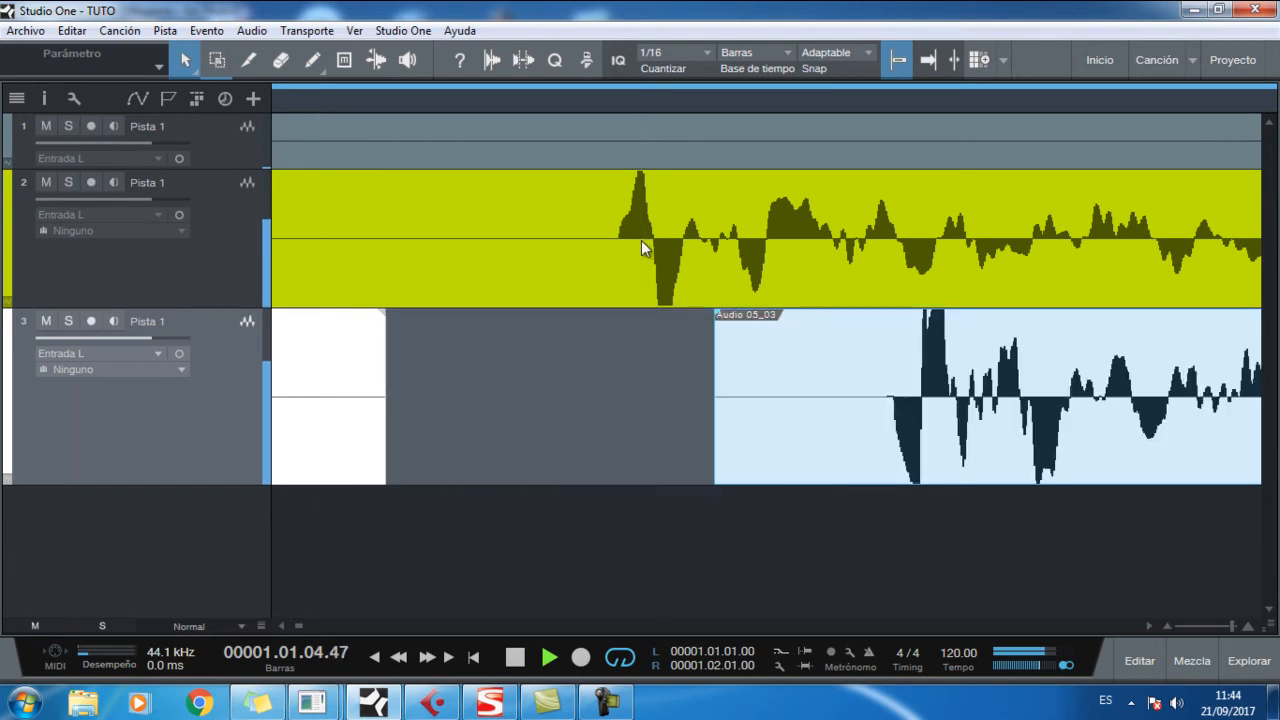
left_click(74, 31)
left_click(139, 73)
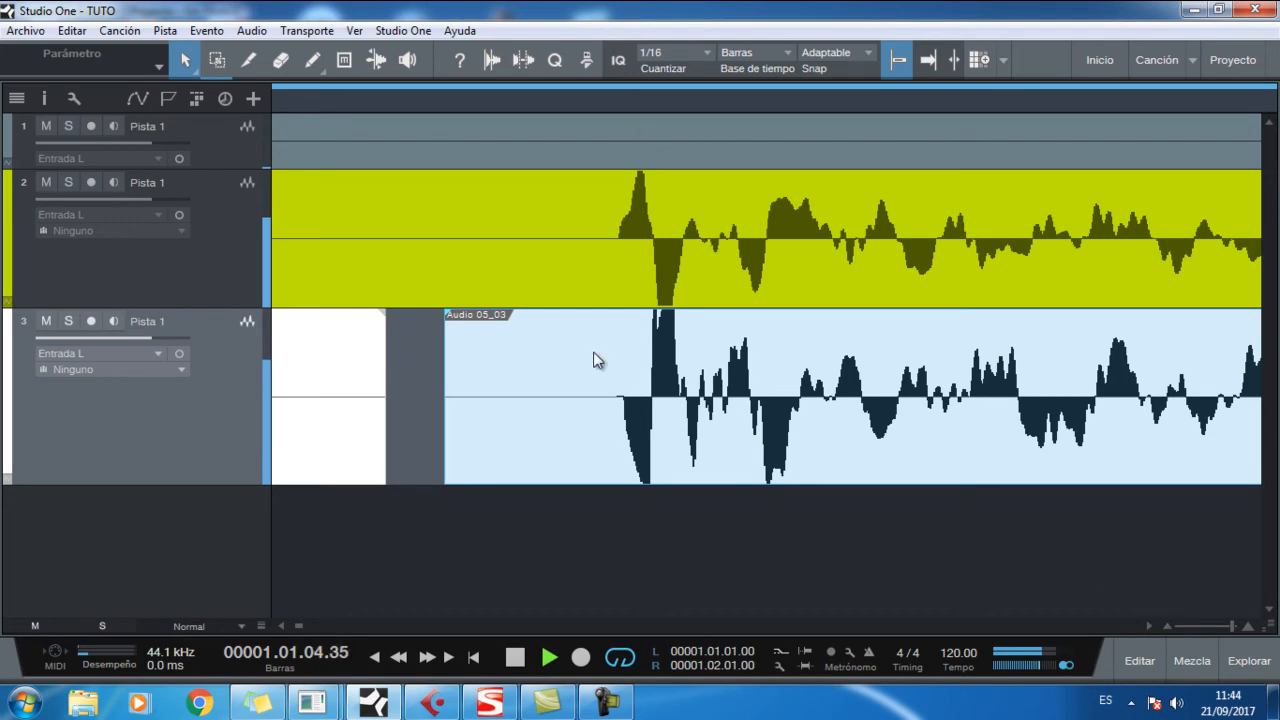
left_click(517, 660)
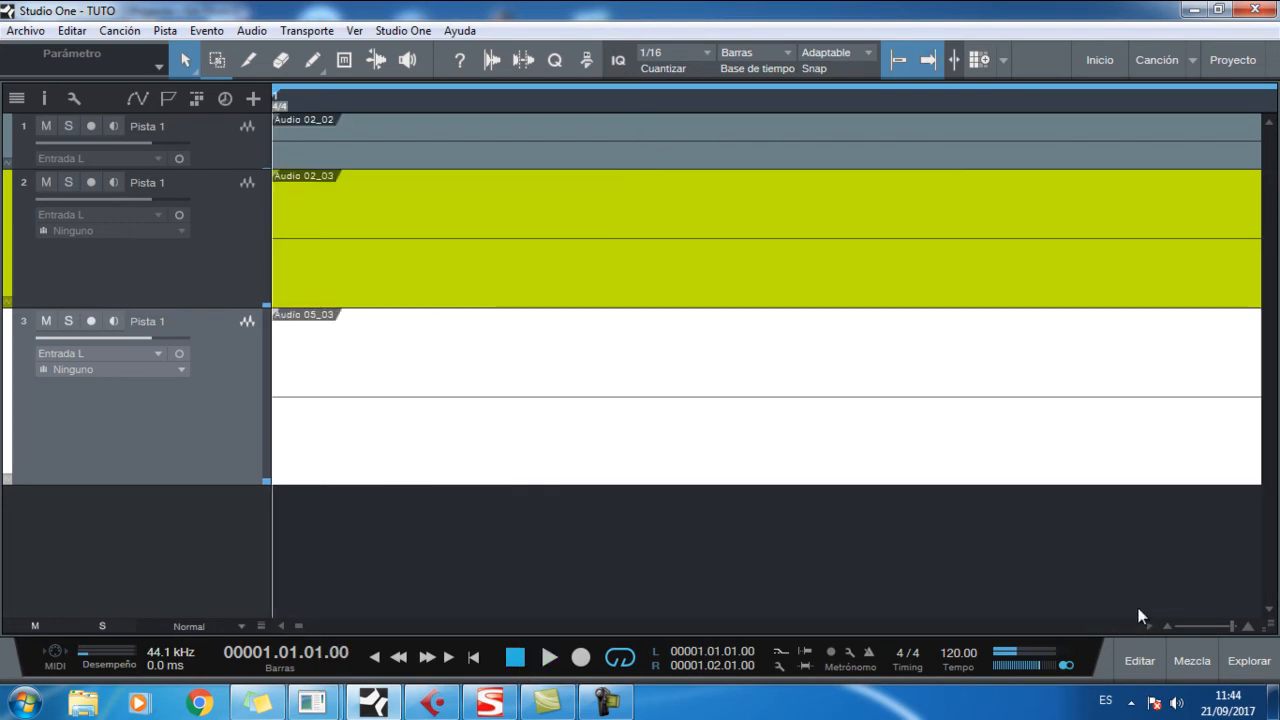
Examine the aligned first hits of tracks 2 and 3 in close-up to compare their waveform polarity.
left_click_drag(1232, 626, 1224, 625)
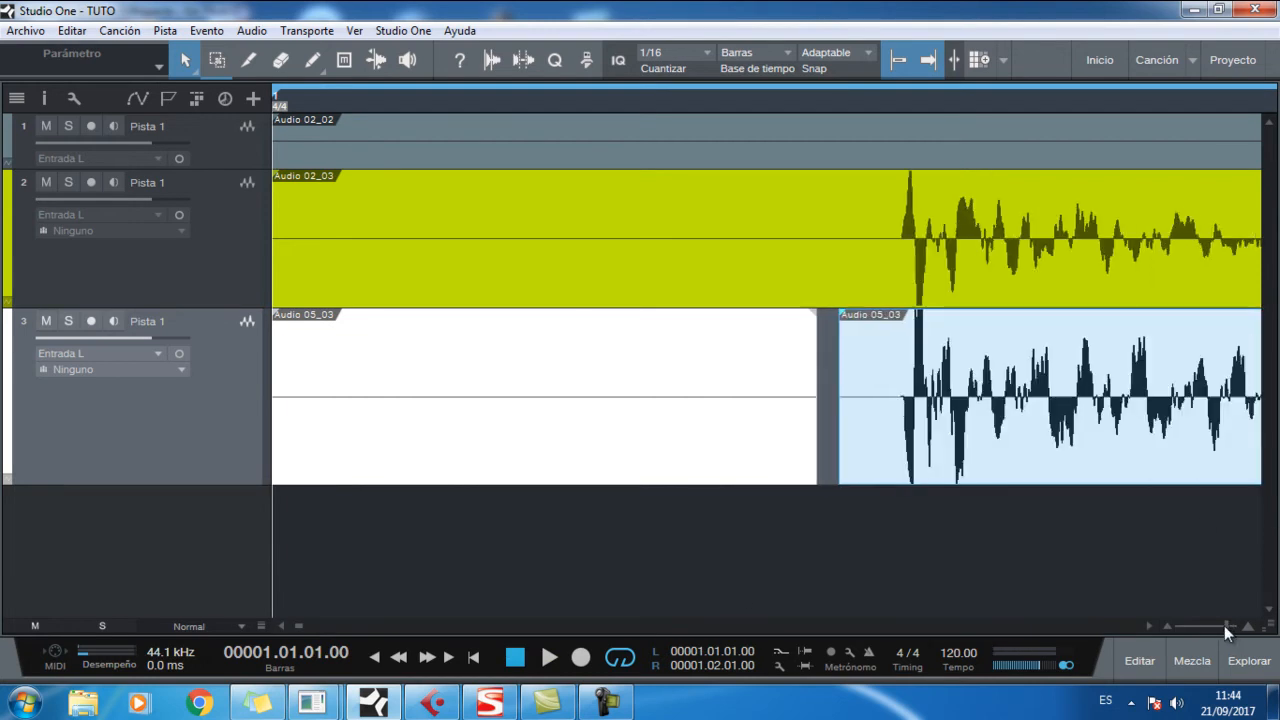
left_click_drag(917, 105, 914, 159)
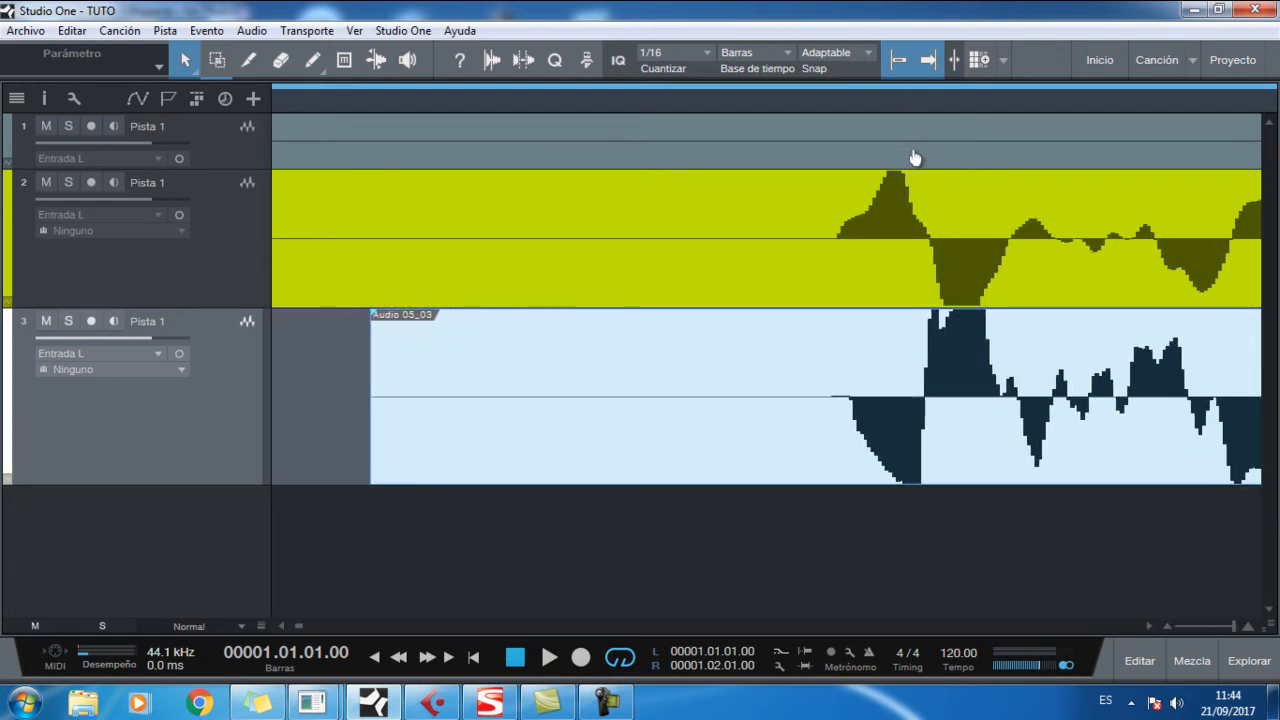
left_click(1152, 629)
left_click(1152, 629)
left_click(1152, 629)
left_click(1152, 629)
left_click(1152, 629)
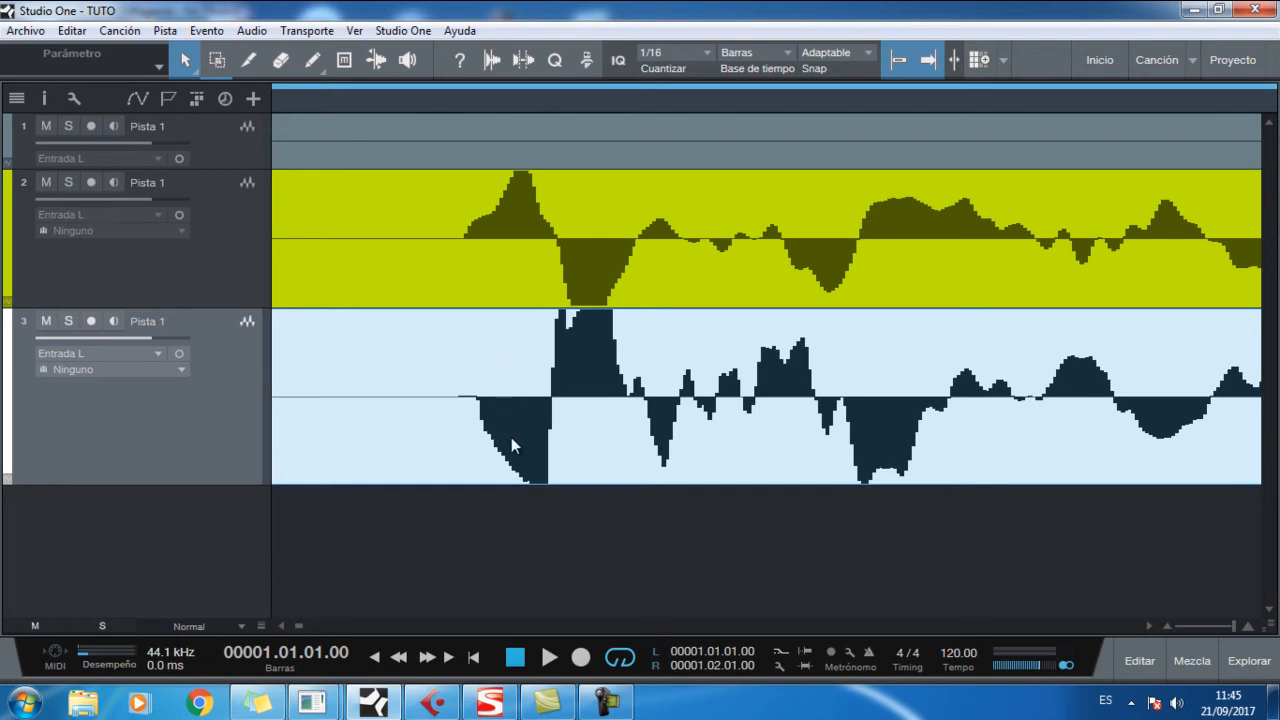
left_click(609, 706)
left_click(215, 422)
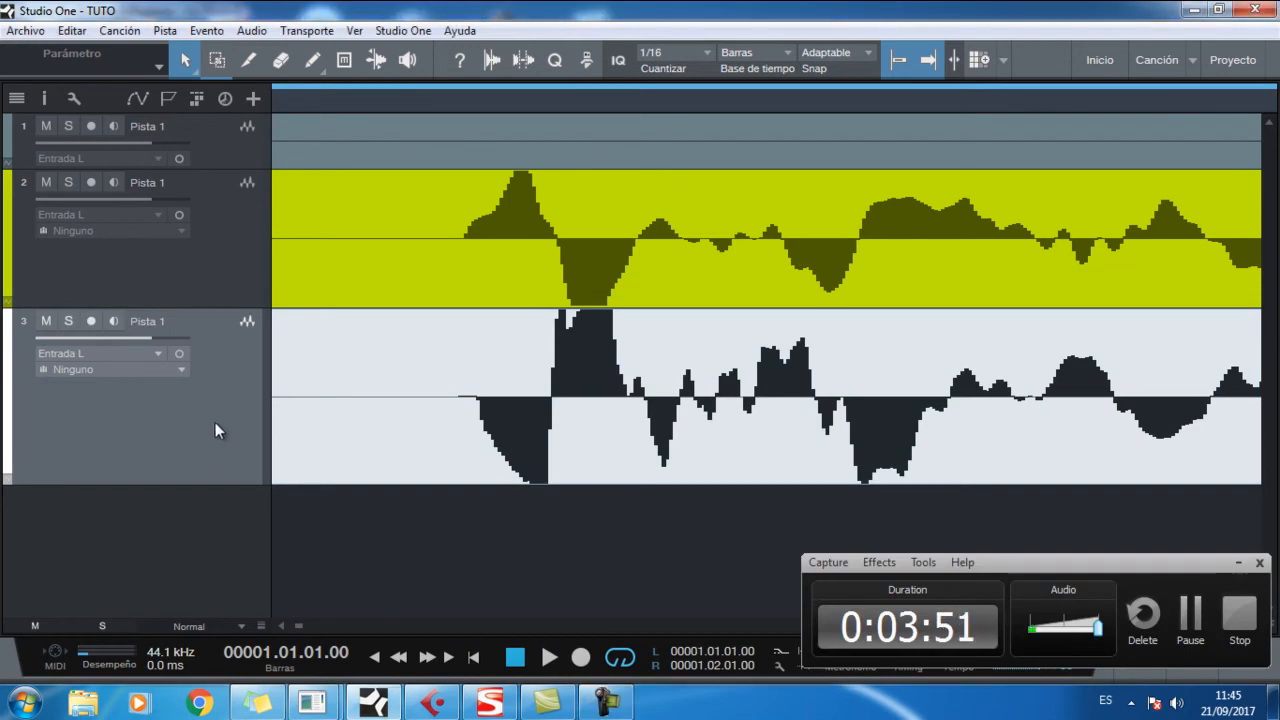
Show the mixing console and rename the third track's channel as 2.
key("F3")
left_click(1214, 540)
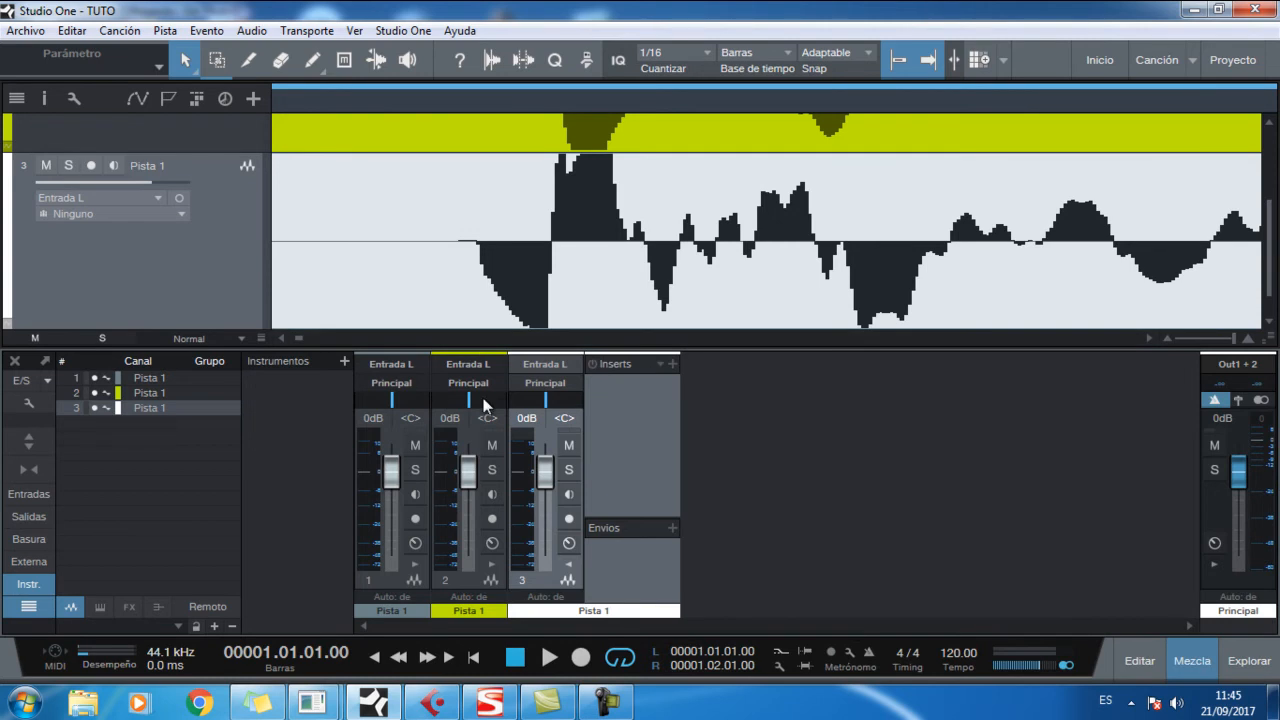
left_click(191, 280)
double_click(599, 611)
type("2")
key("Return")
Add a Mixtool insert to the third track's channel.
left_click(671, 366)
left_click(749, 289)
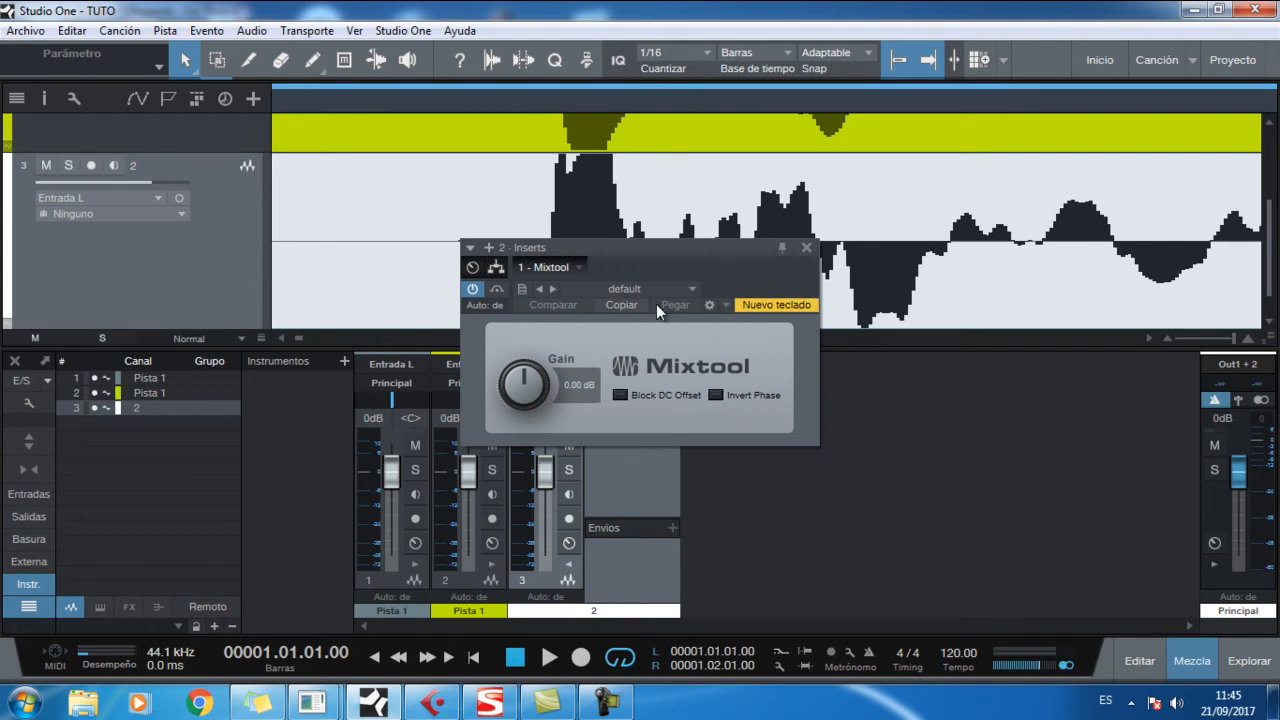
left_click(576, 268)
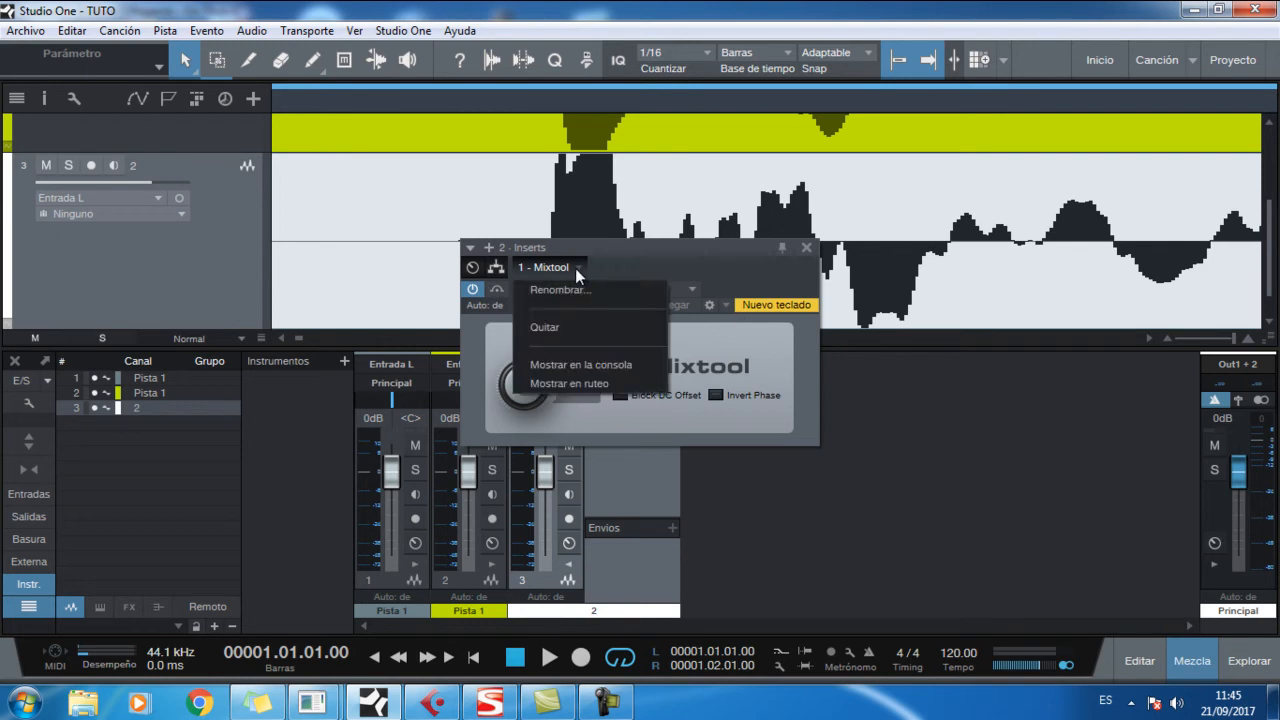
Load the Phase Invert preset in the Mixtool insert on the third track's channel.
left_click(644, 264)
left_click(694, 289)
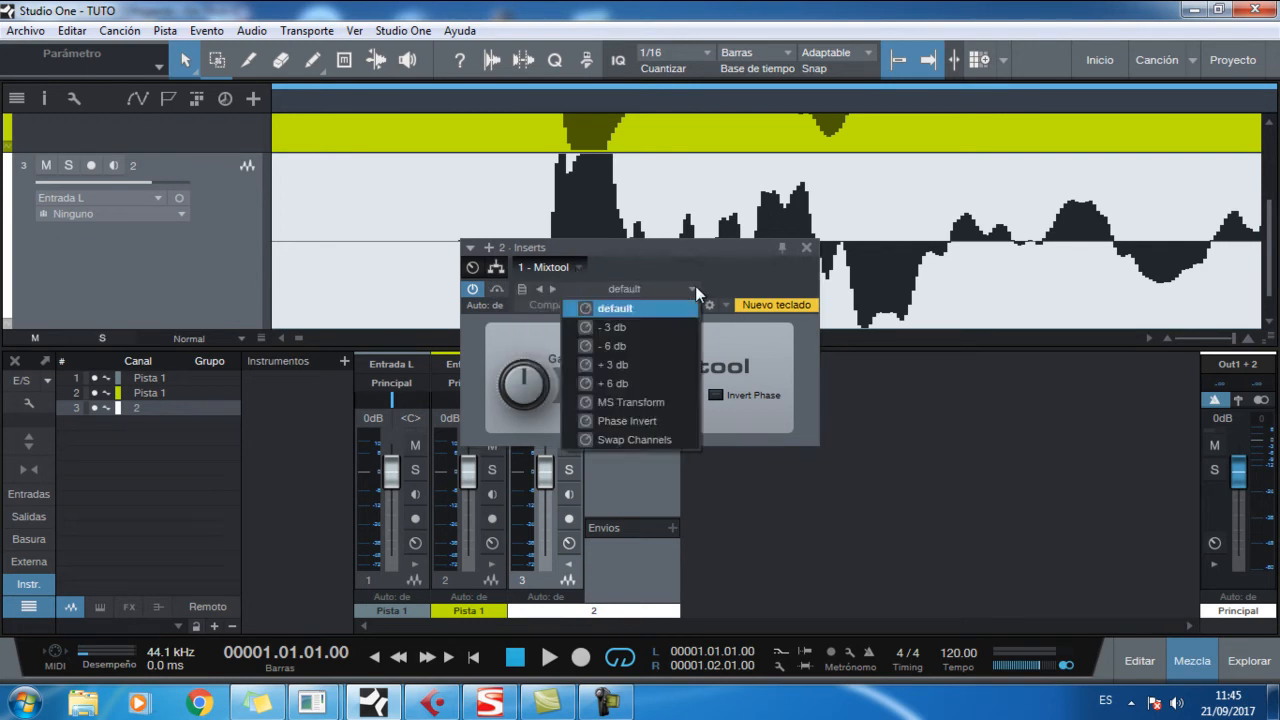
left_click(640, 425)
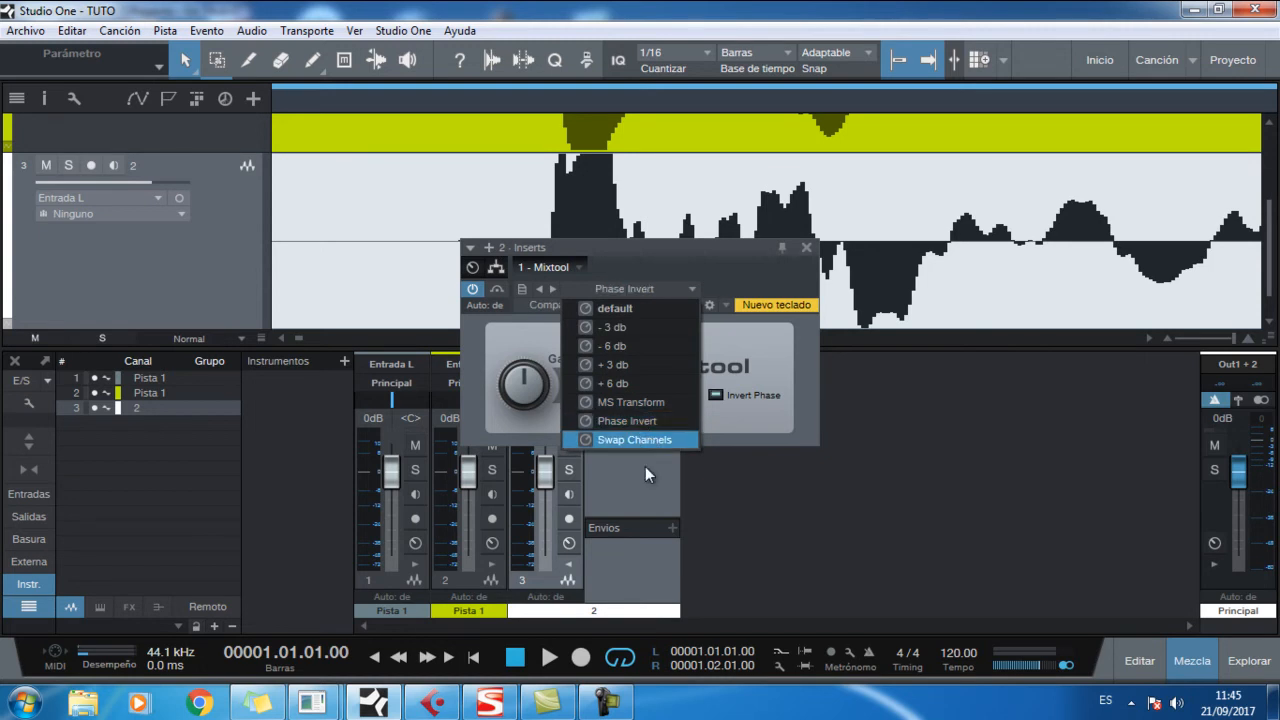
Play the looped drum hits while switching the Mixtool off and on to compare the sound, and stop playback.
left_click(479, 299)
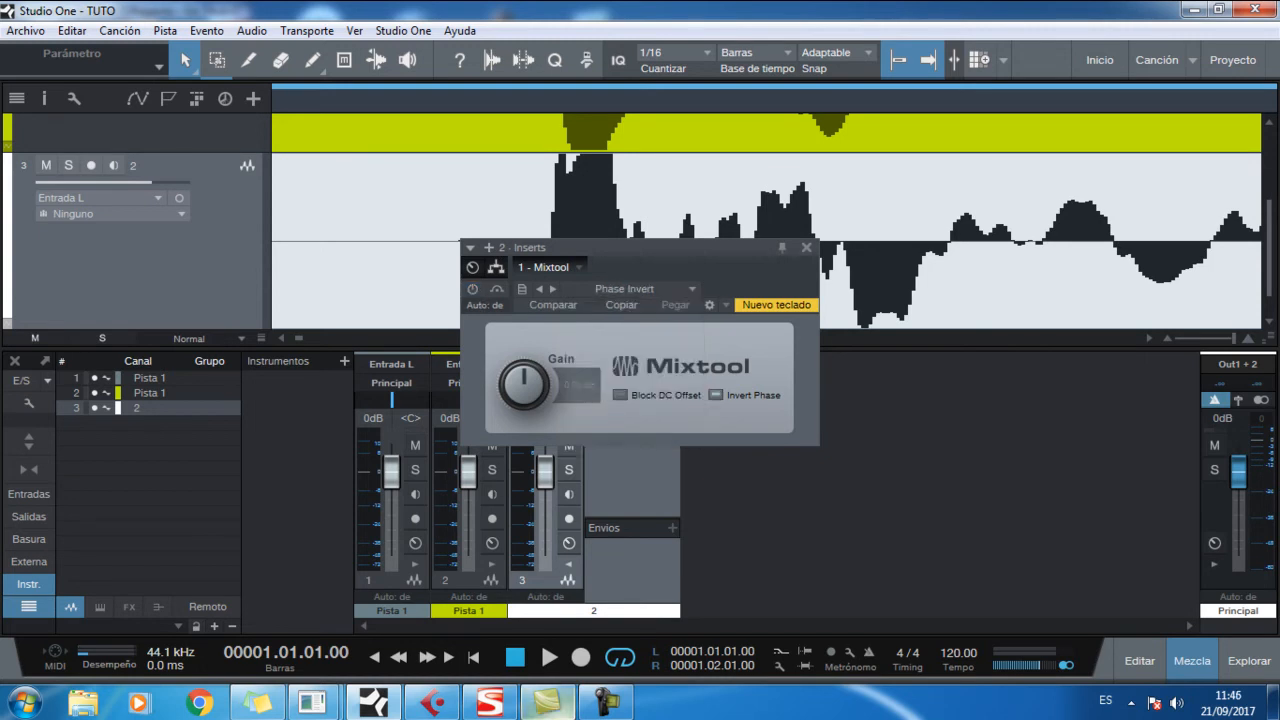
left_click(553, 658)
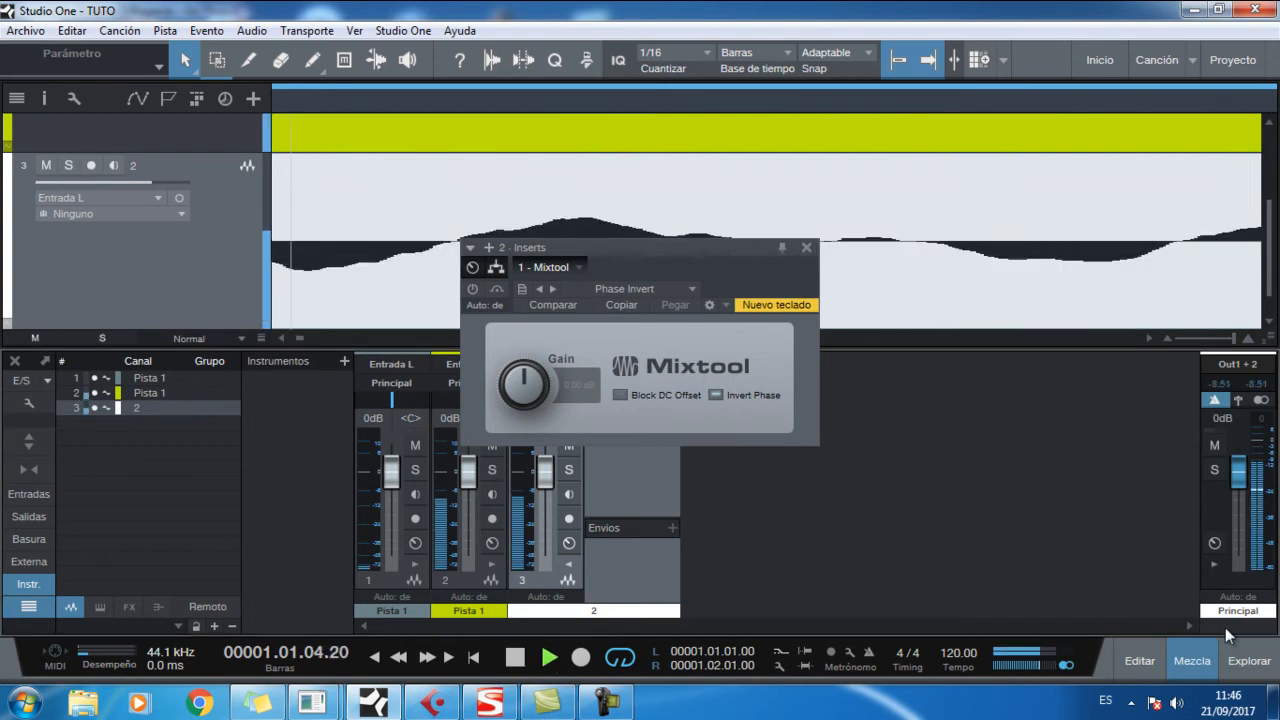
left_click(475, 289)
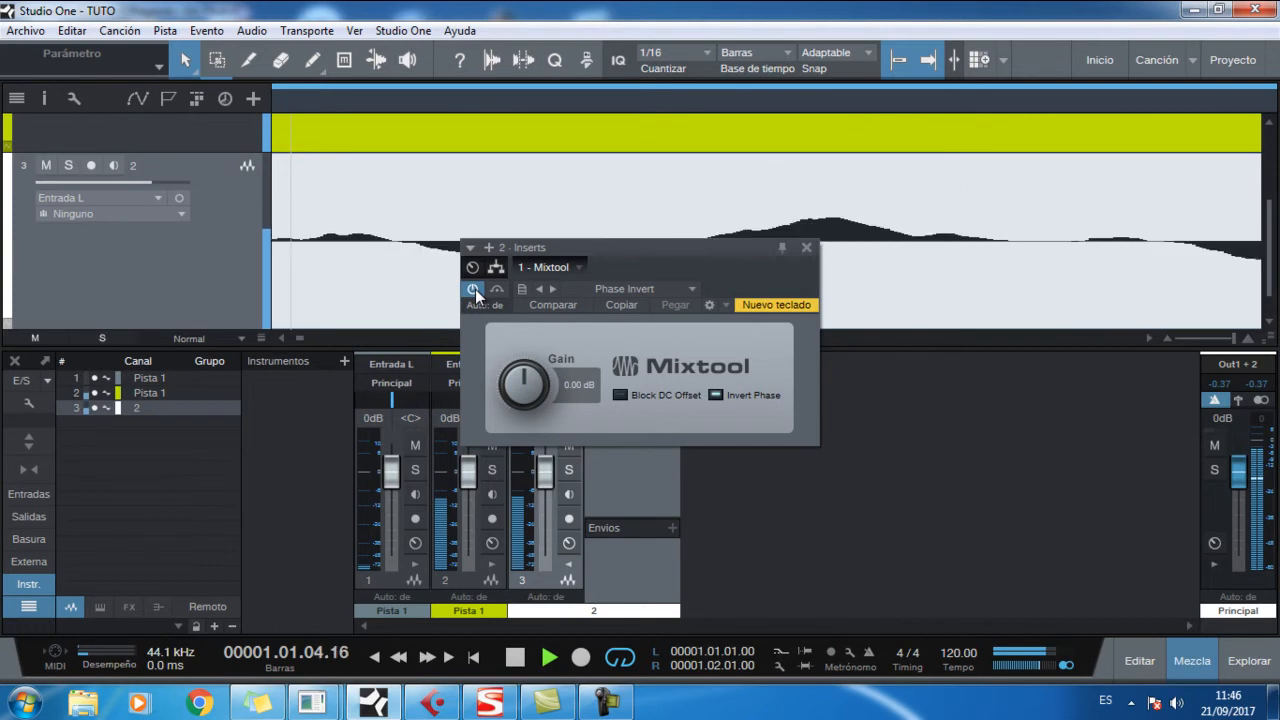
left_click(475, 289)
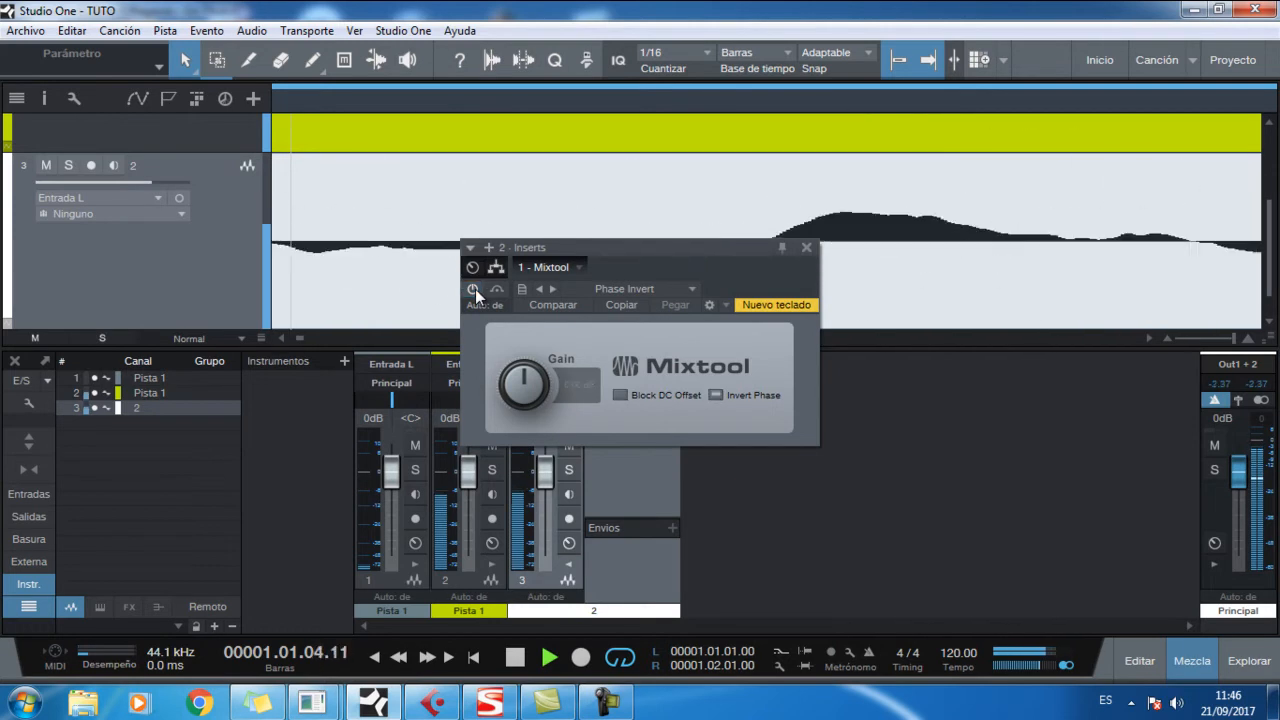
left_click(475, 289)
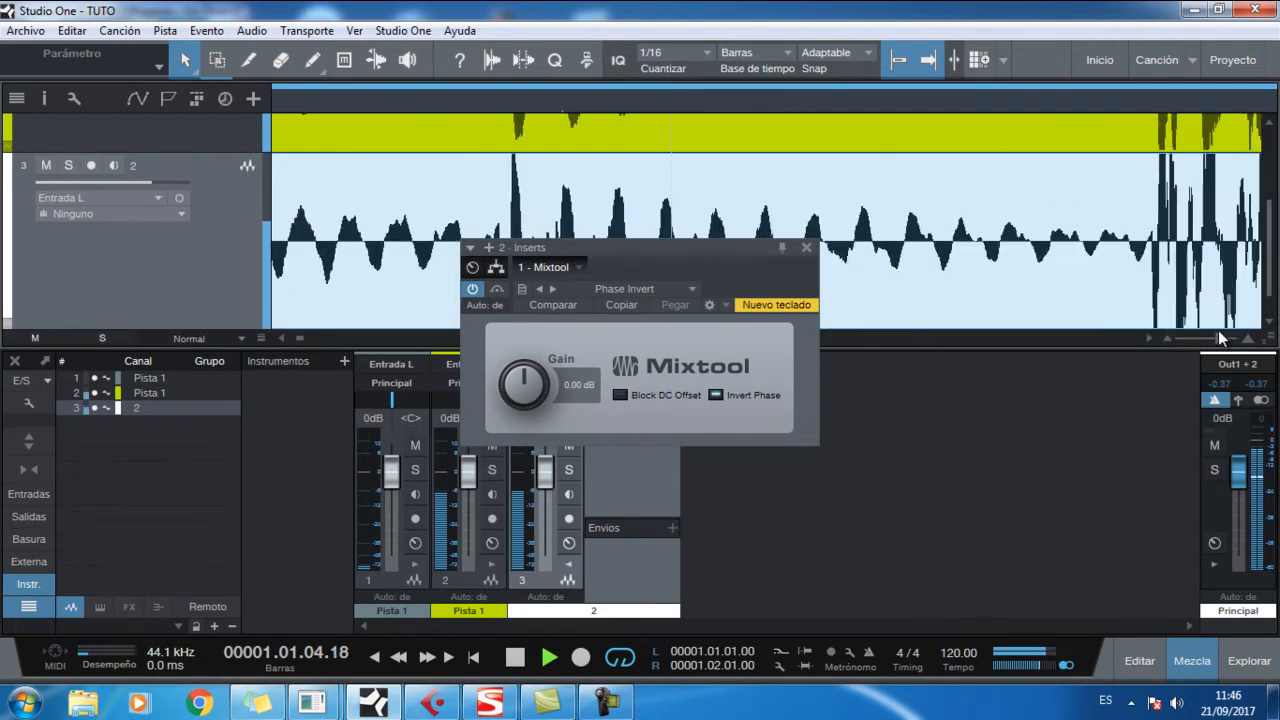
left_click_drag(1216, 324, 1210, 303)
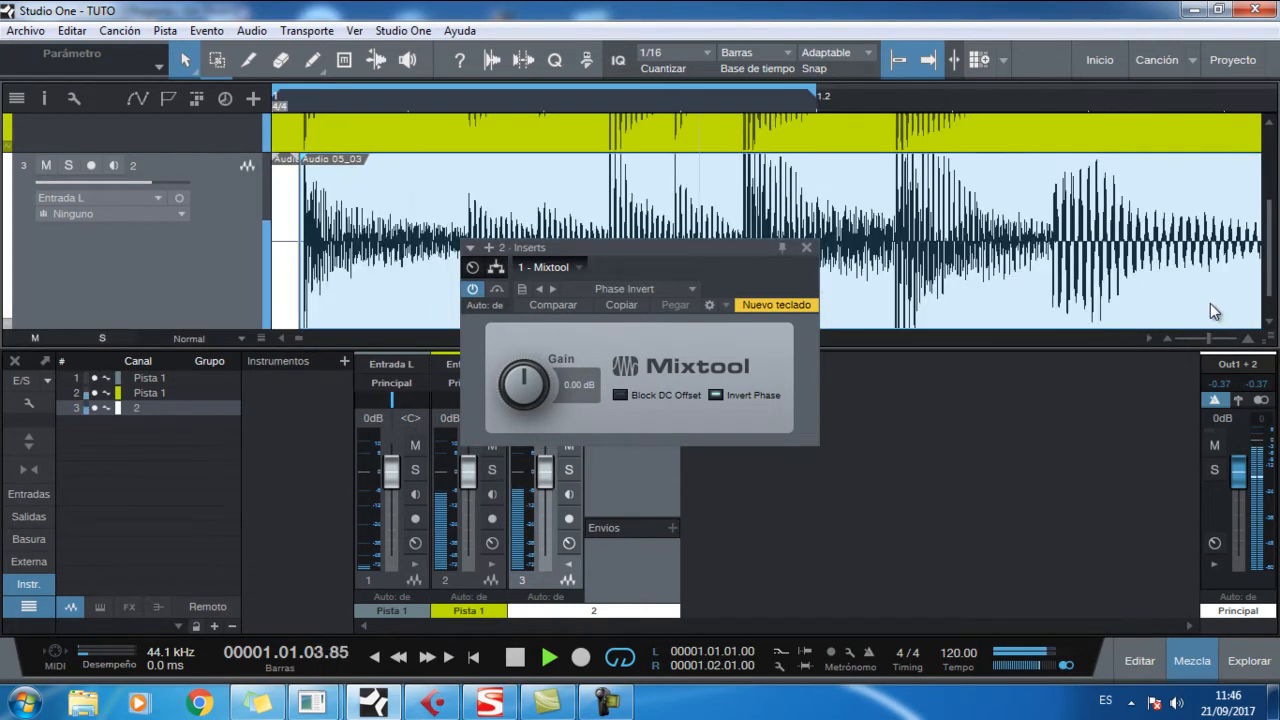
left_click(473, 290)
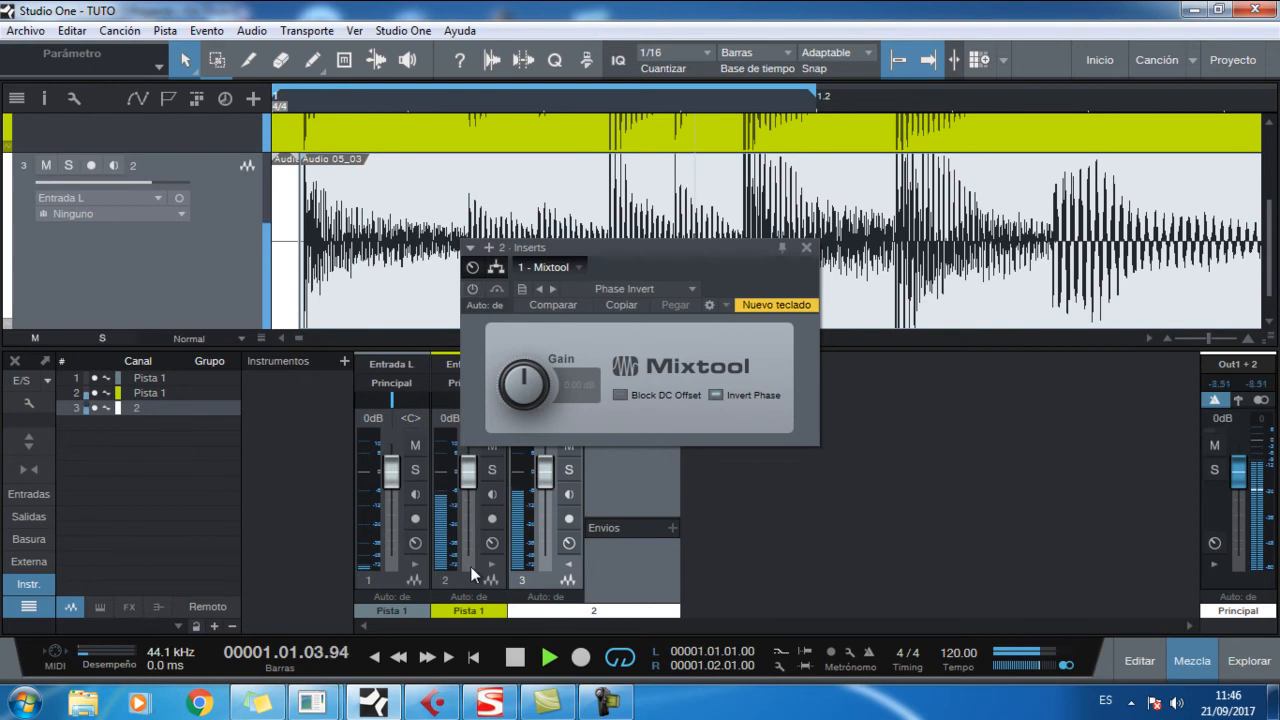
key("space")
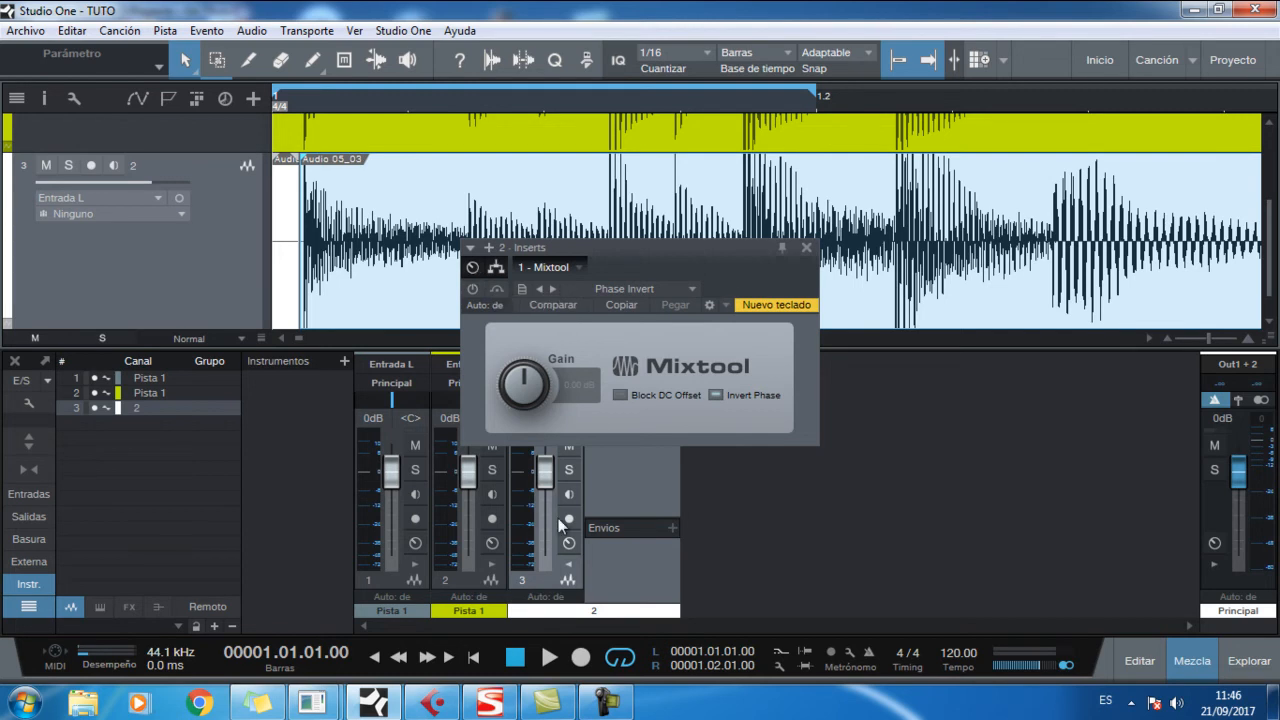
Replay the loop with the Mixtool window closed, compare the sound by toggling the insert in the channel's rack, and stop playback.
left_click(549, 671)
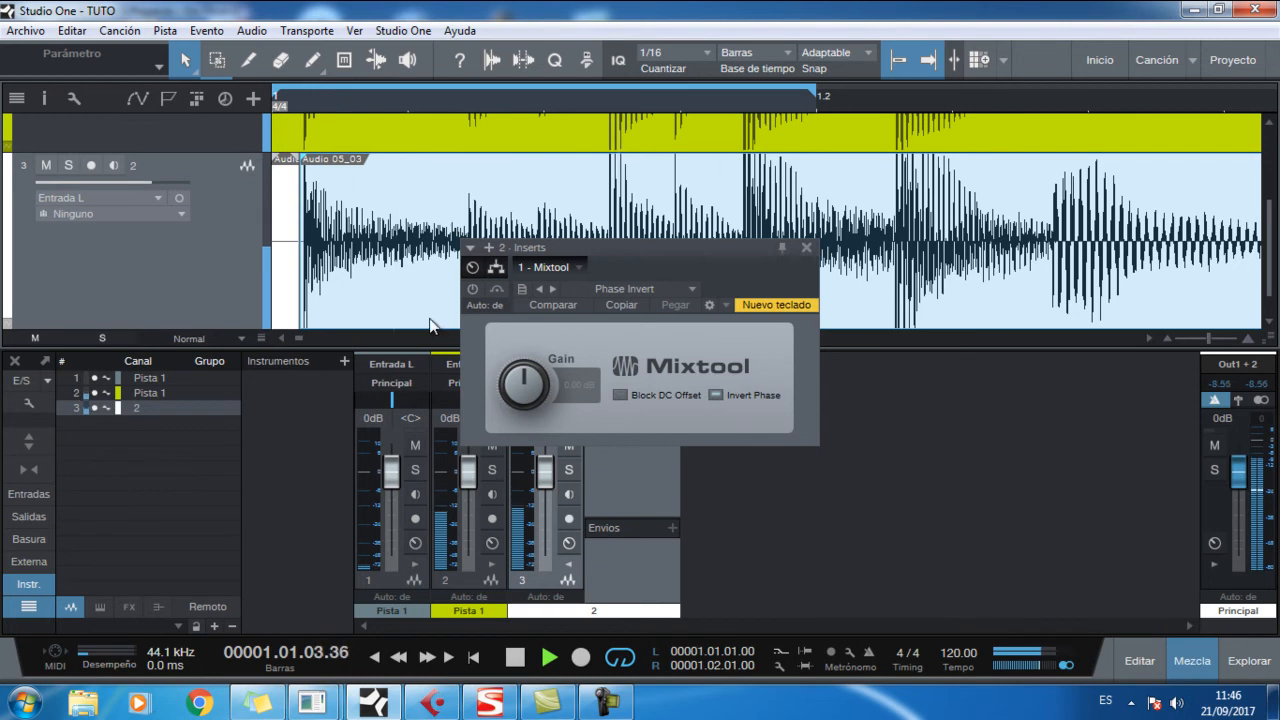
left_click(473, 268)
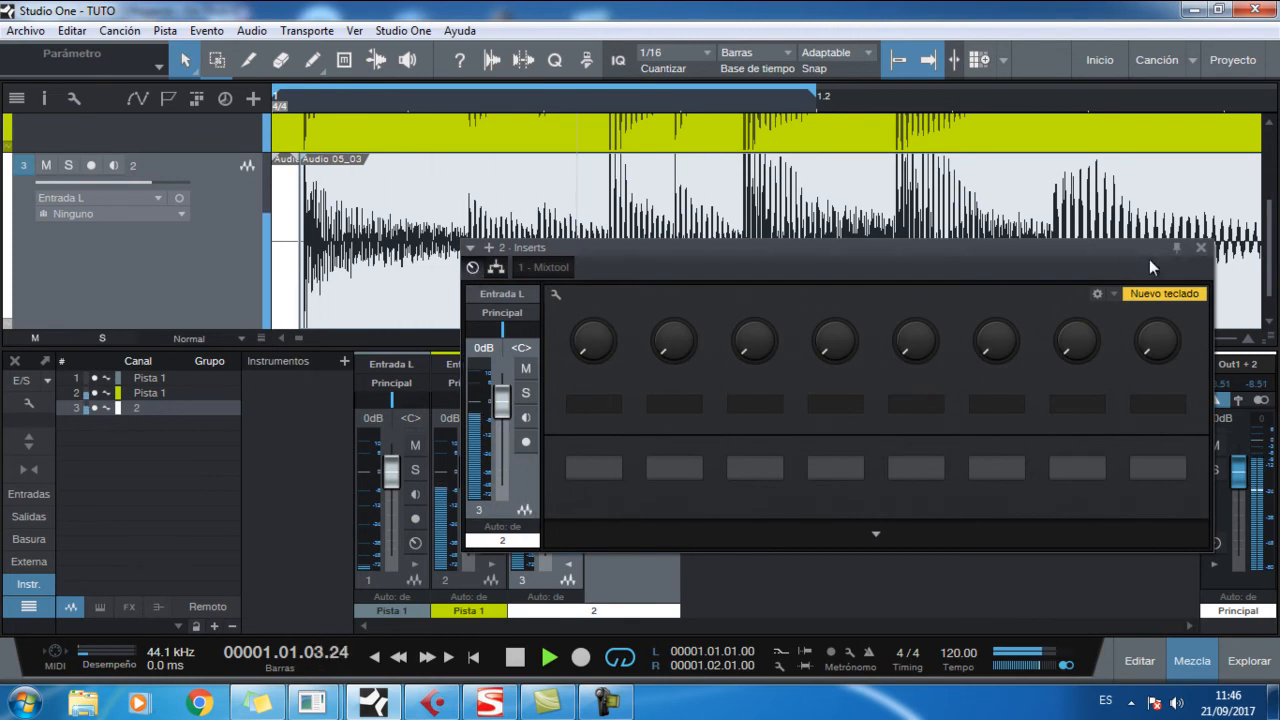
left_click(1201, 247)
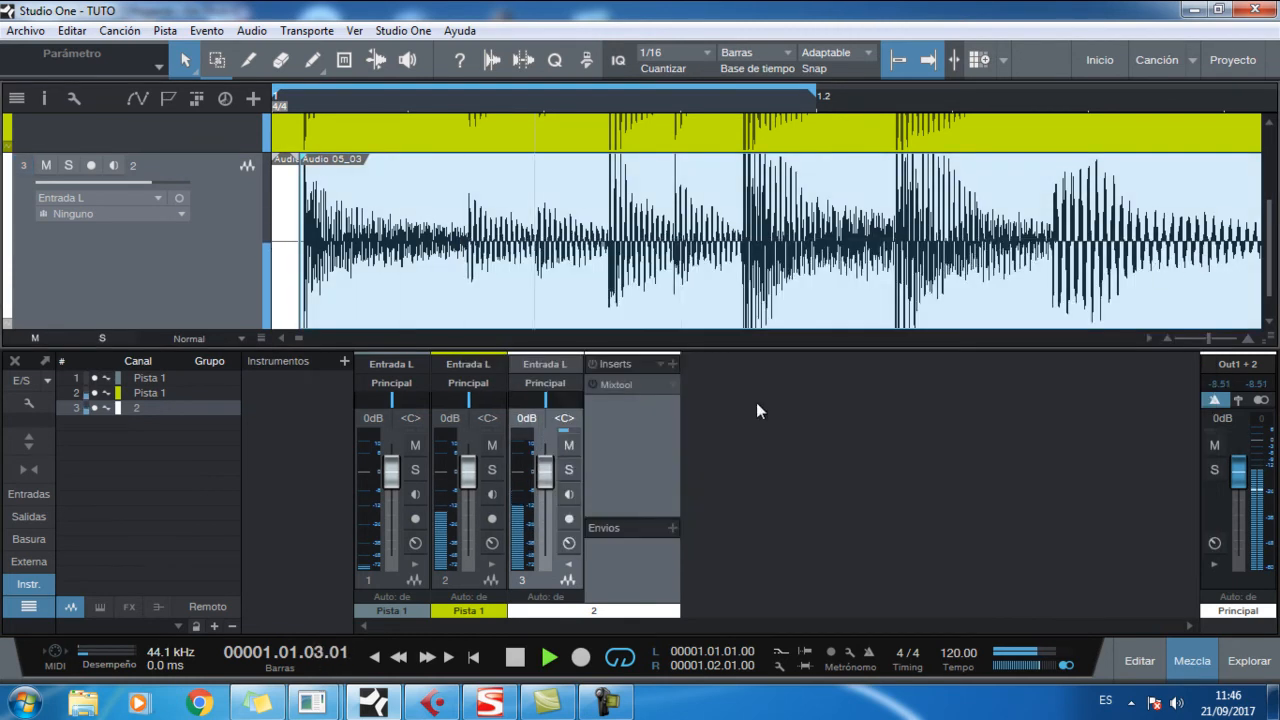
left_click(594, 385)
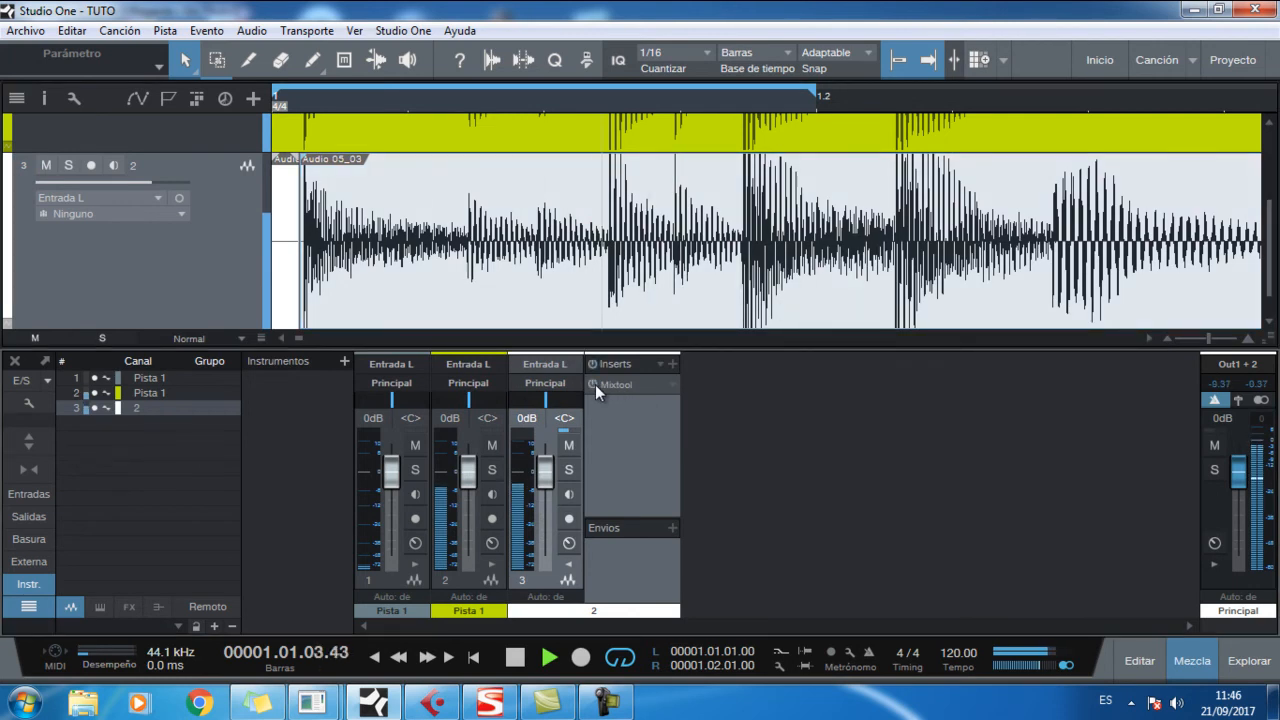
left_click(595, 385)
left_click(596, 385)
left_click(596, 385)
key("space")
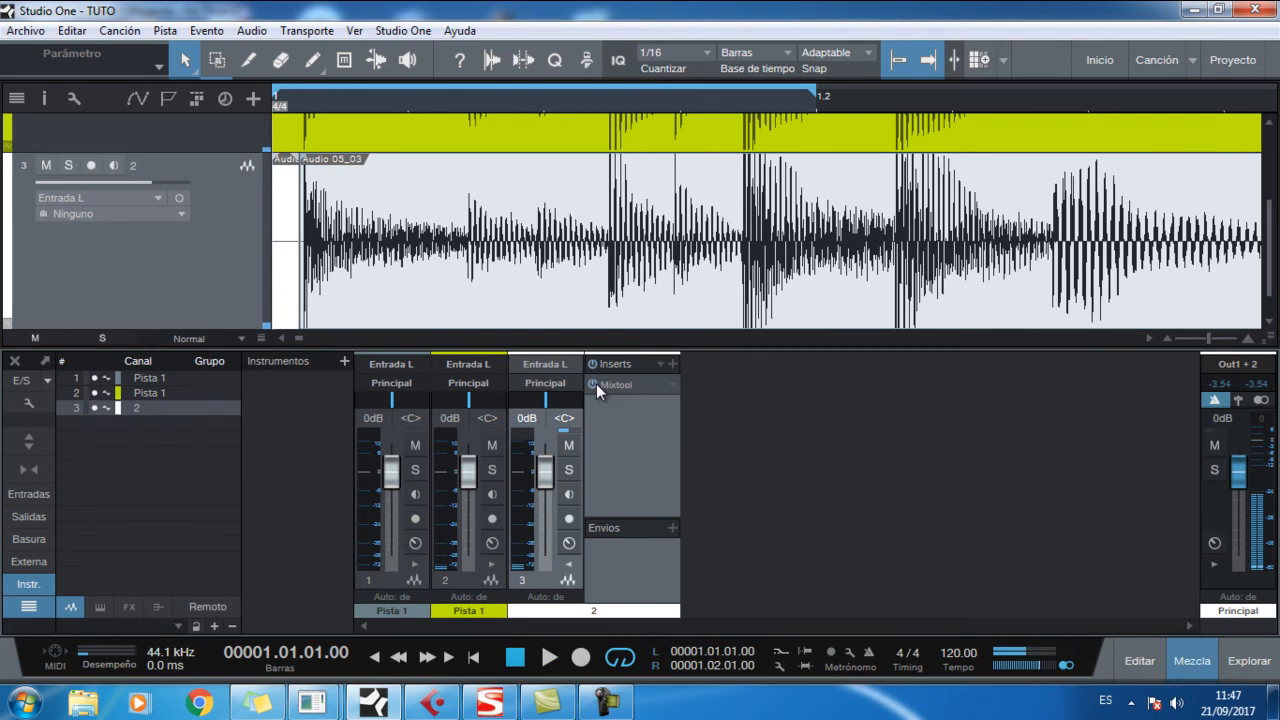
Hide the mixing console and undo the manual corrections on the third track, including the channel rename, clip move and split.
key("F3")
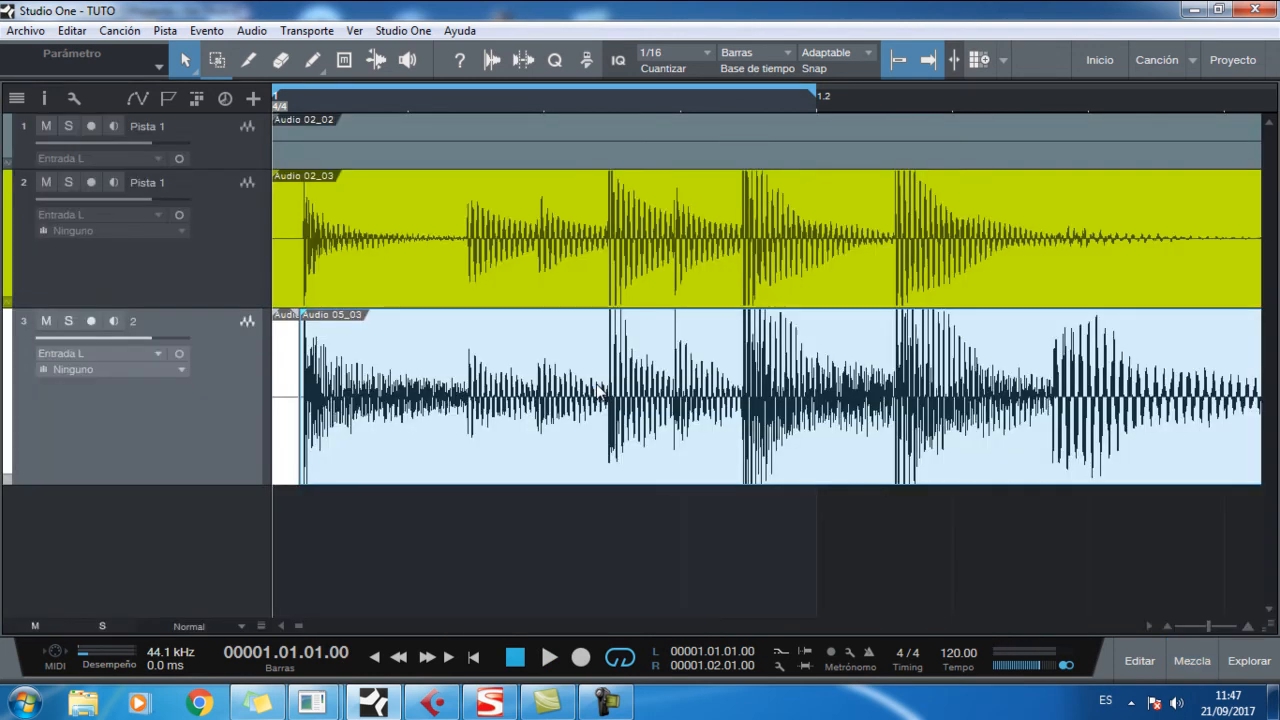
left_click_drag(292, 106, 315, 183)
key("ctrl+z")
key("ctrl+z")
key("ctrl+z")
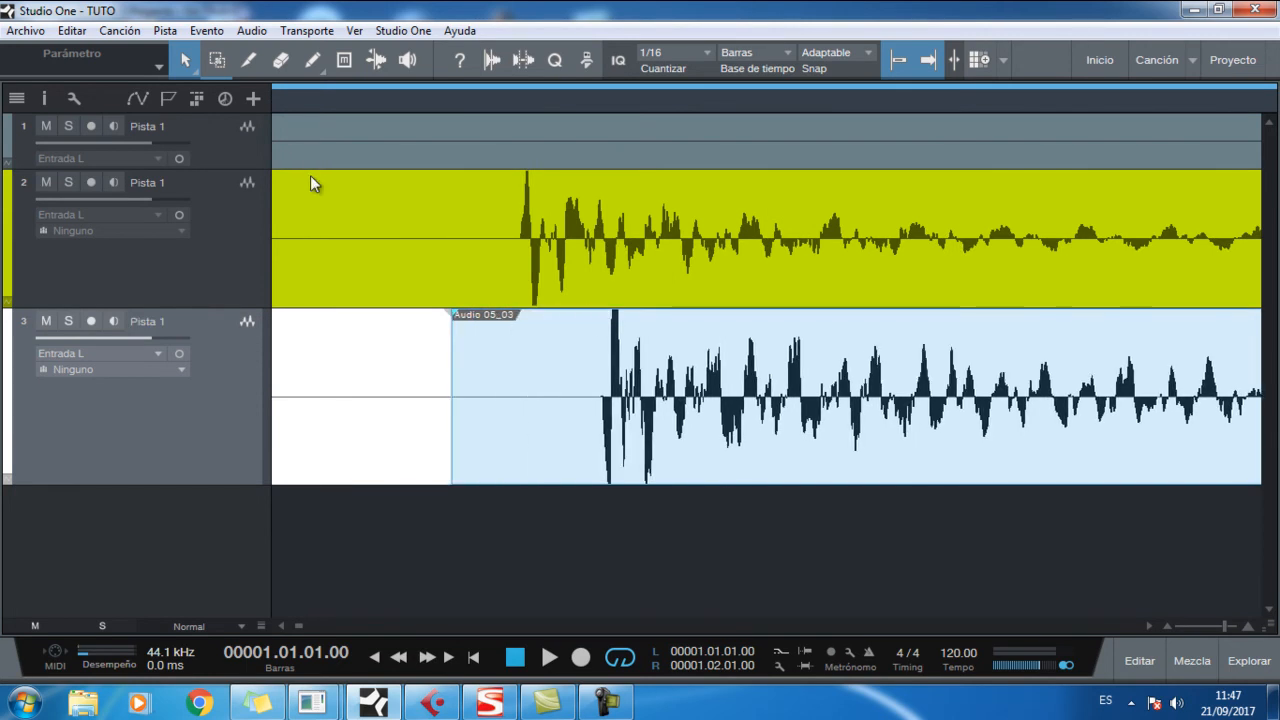
key("ctrl+z")
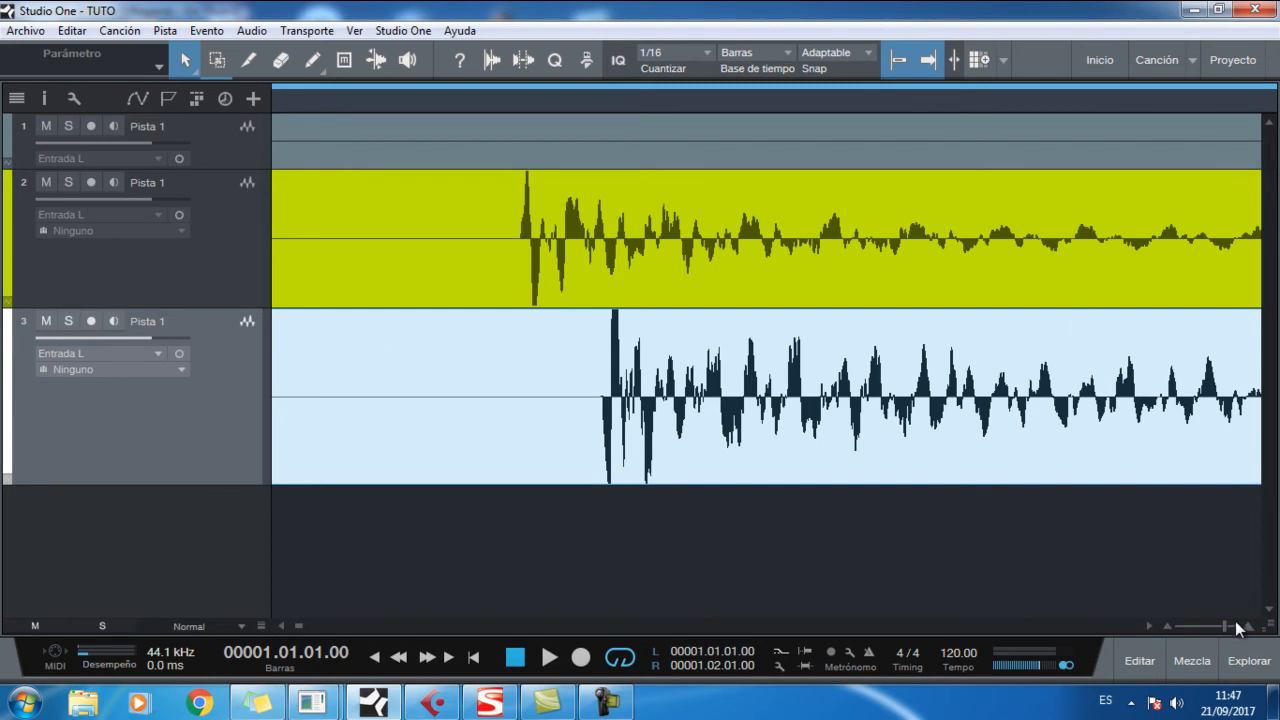
left_click_drag(1230, 630, 1219, 600)
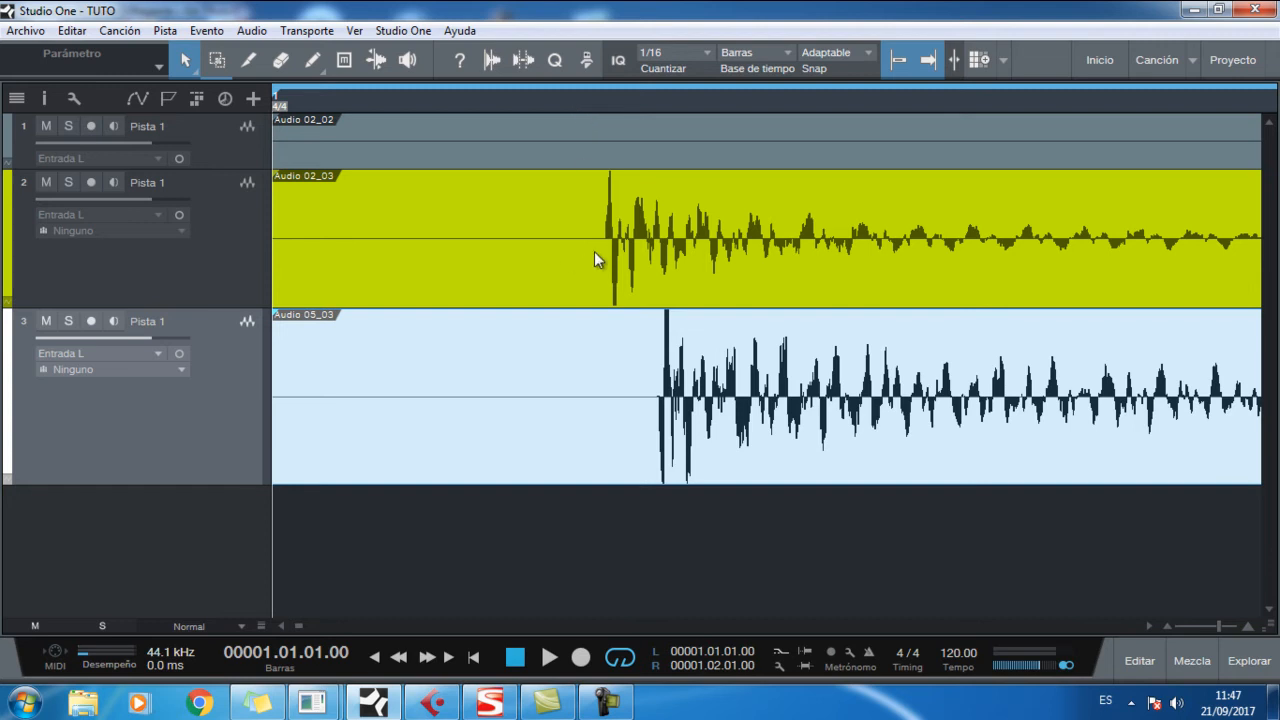
Select the second track and show the mixing console.
left_click(224, 213)
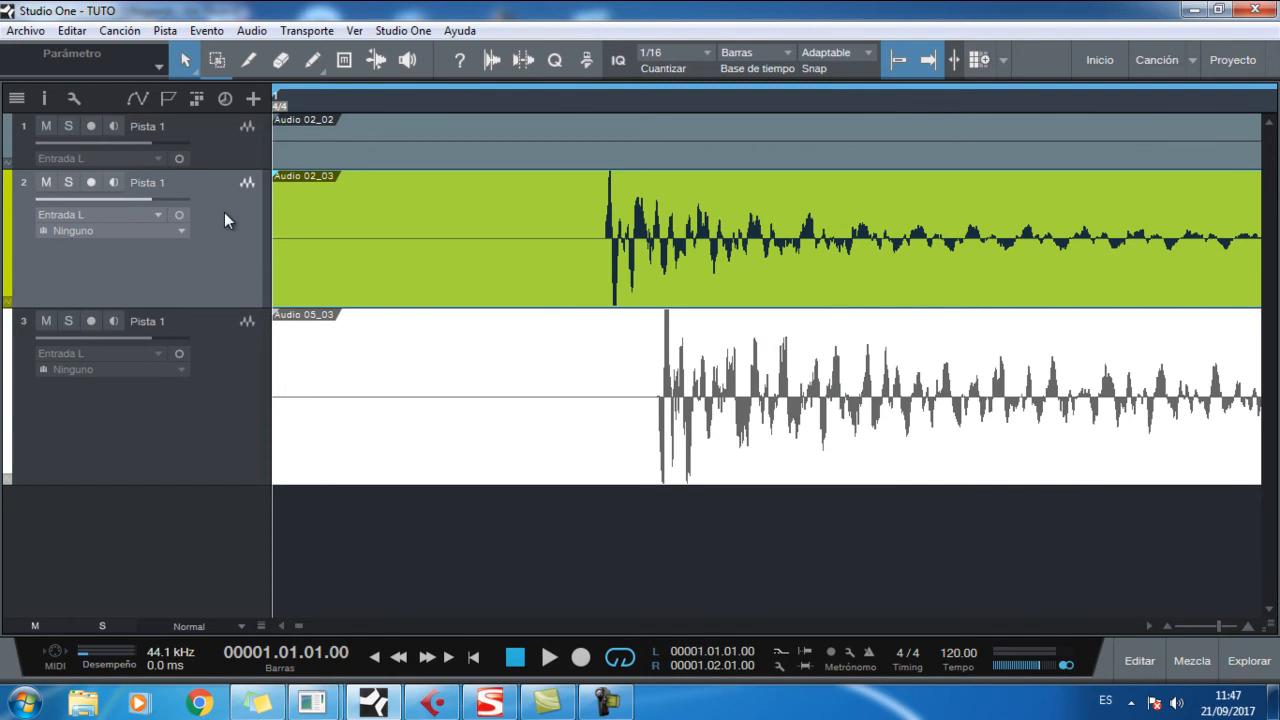
key("F3")
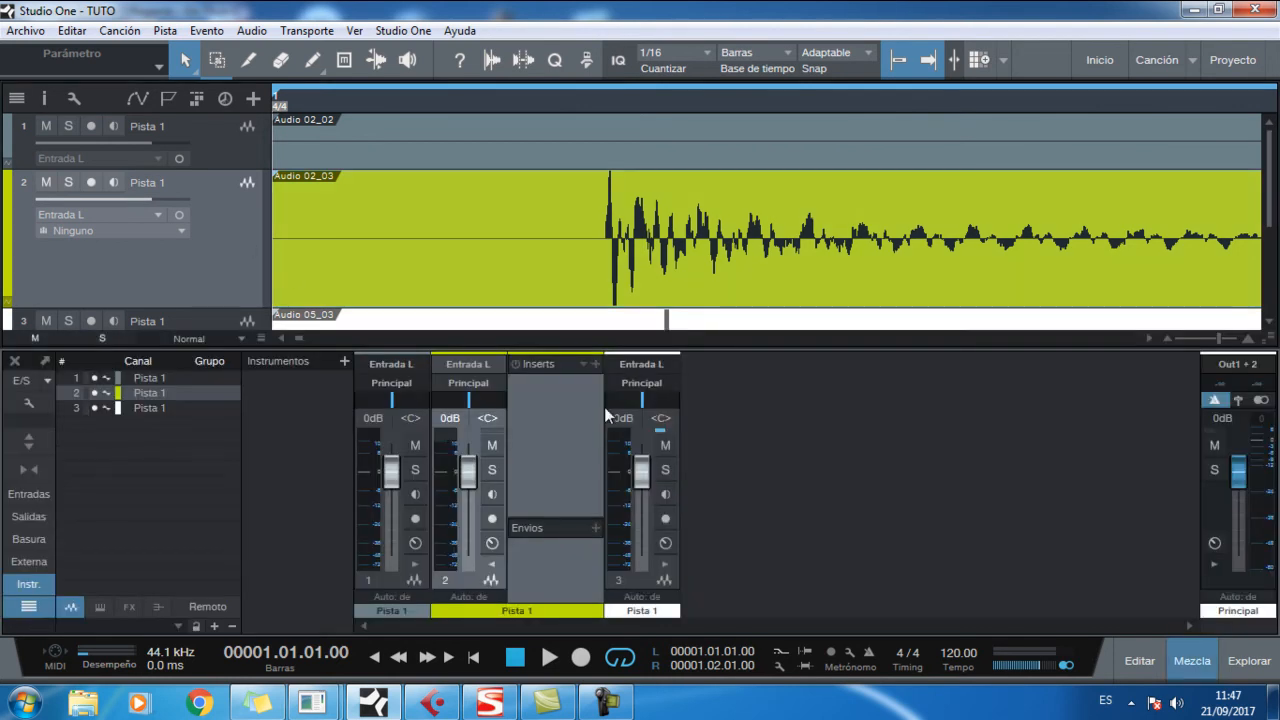
left_click(596, 365)
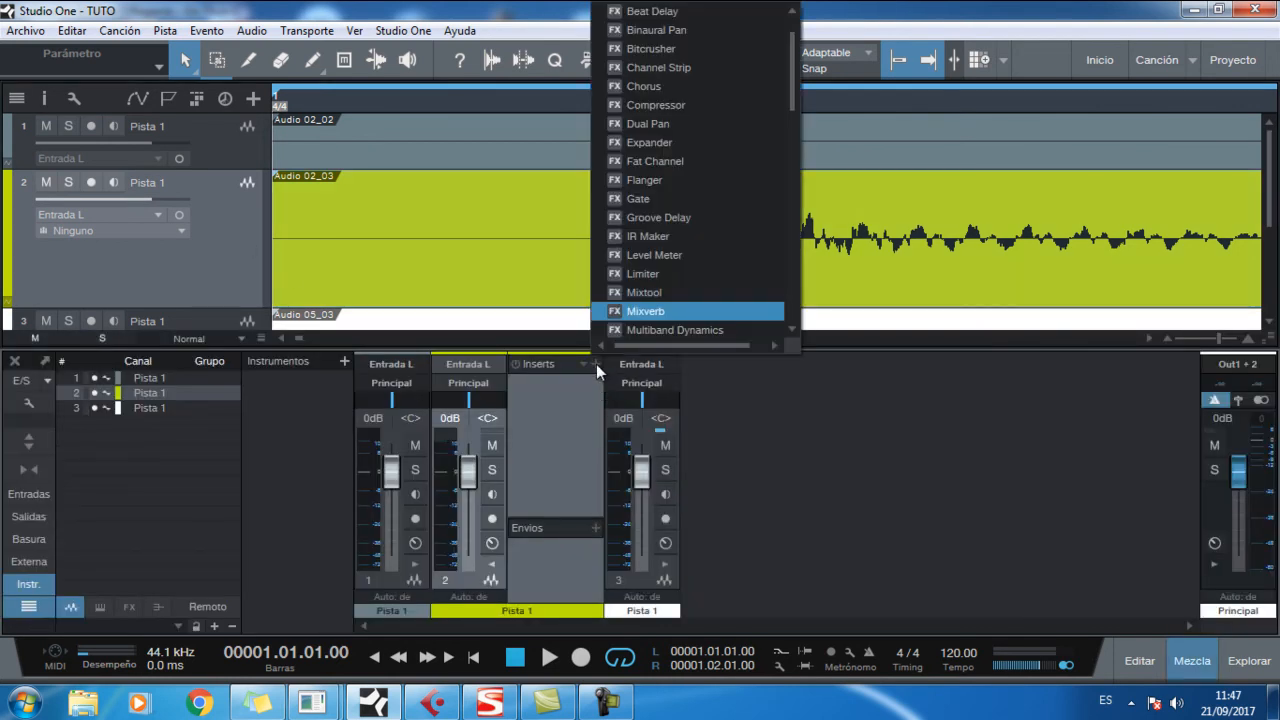
scroll(742, 272, "down", 1)
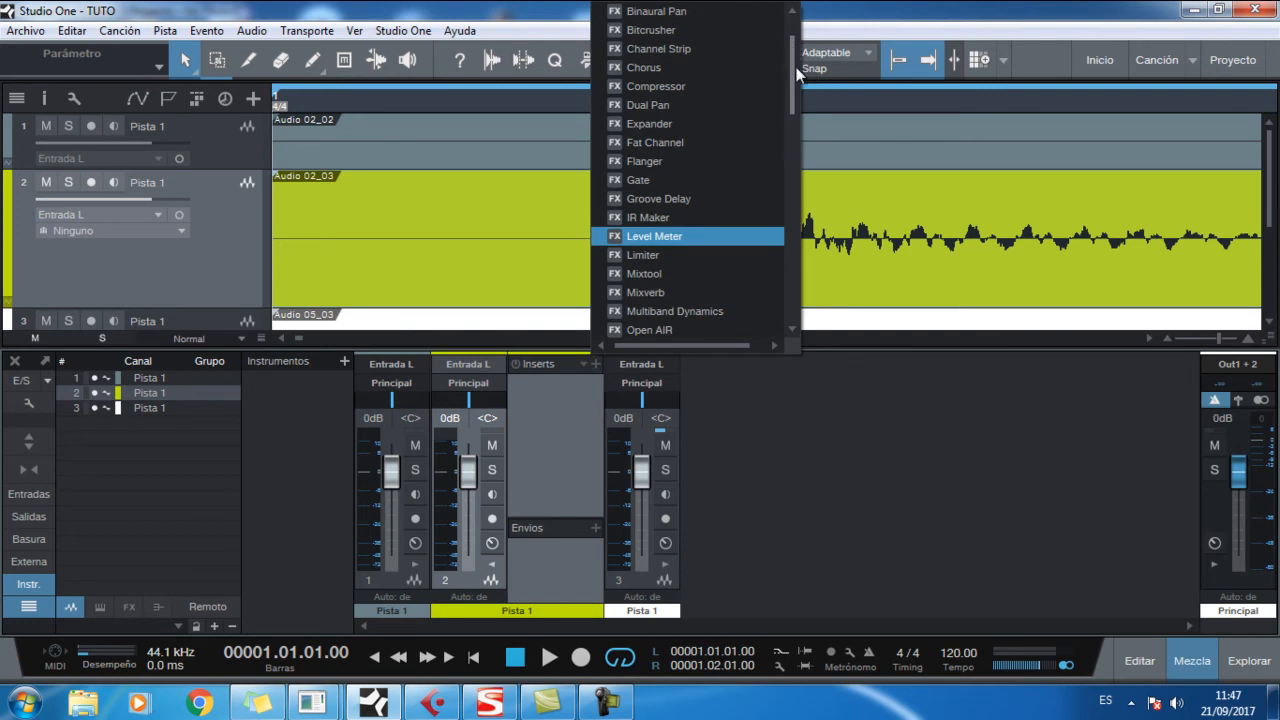
left_click_drag(793, 51, 794, 28)
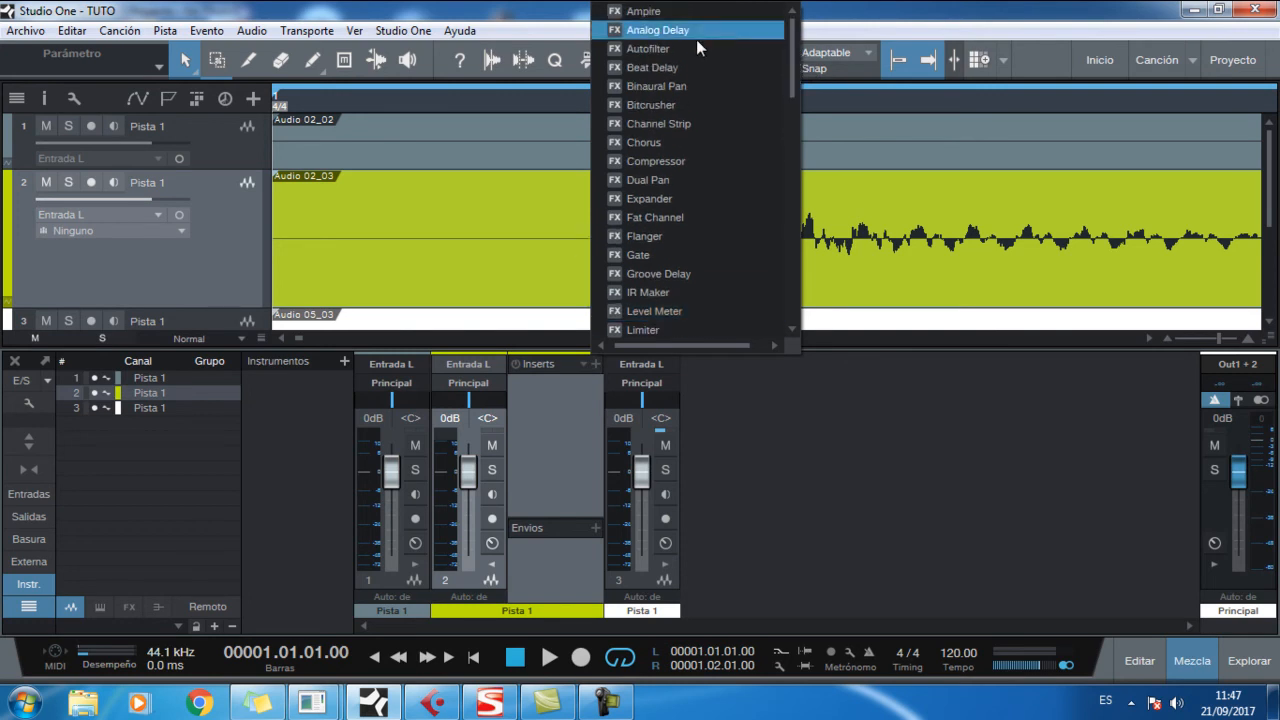
left_click_drag(791, 38, 770, 55)
left_click(783, 558)
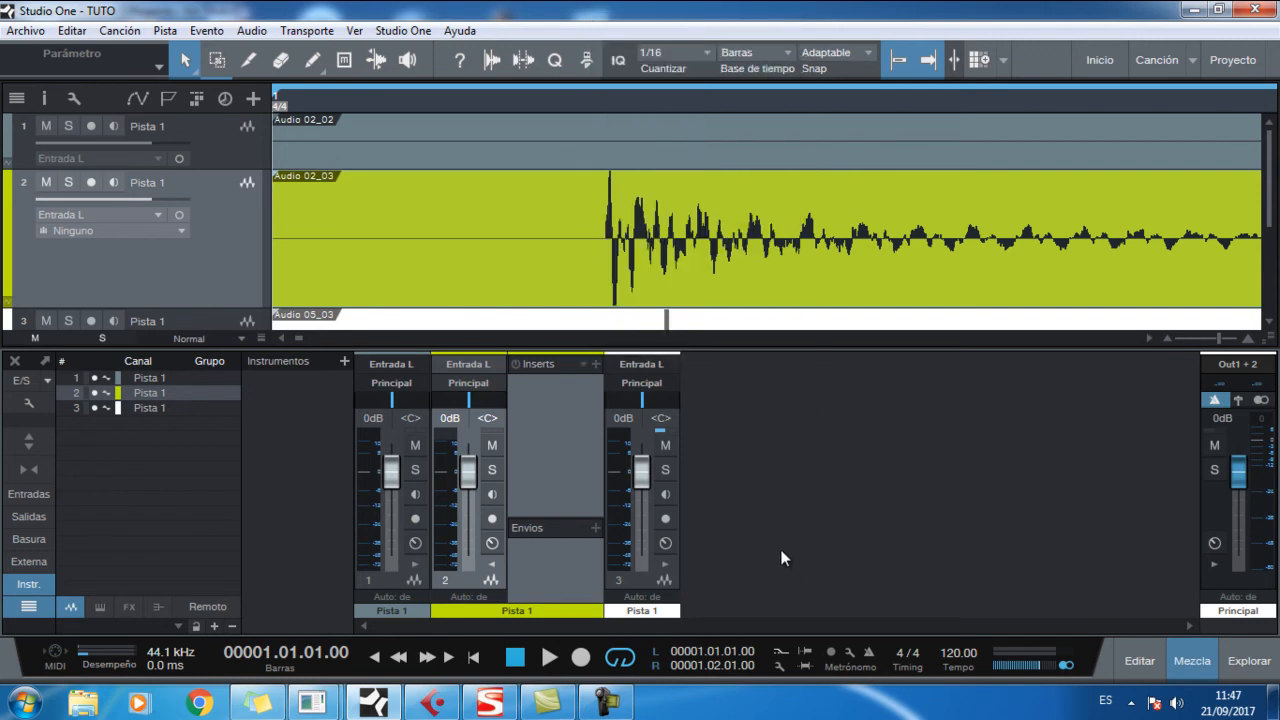
Insert the Sound Radix AutoAlign effect from the effects browser on the second track's channel, dismissing the Windows hard disk warning.
key("F5")
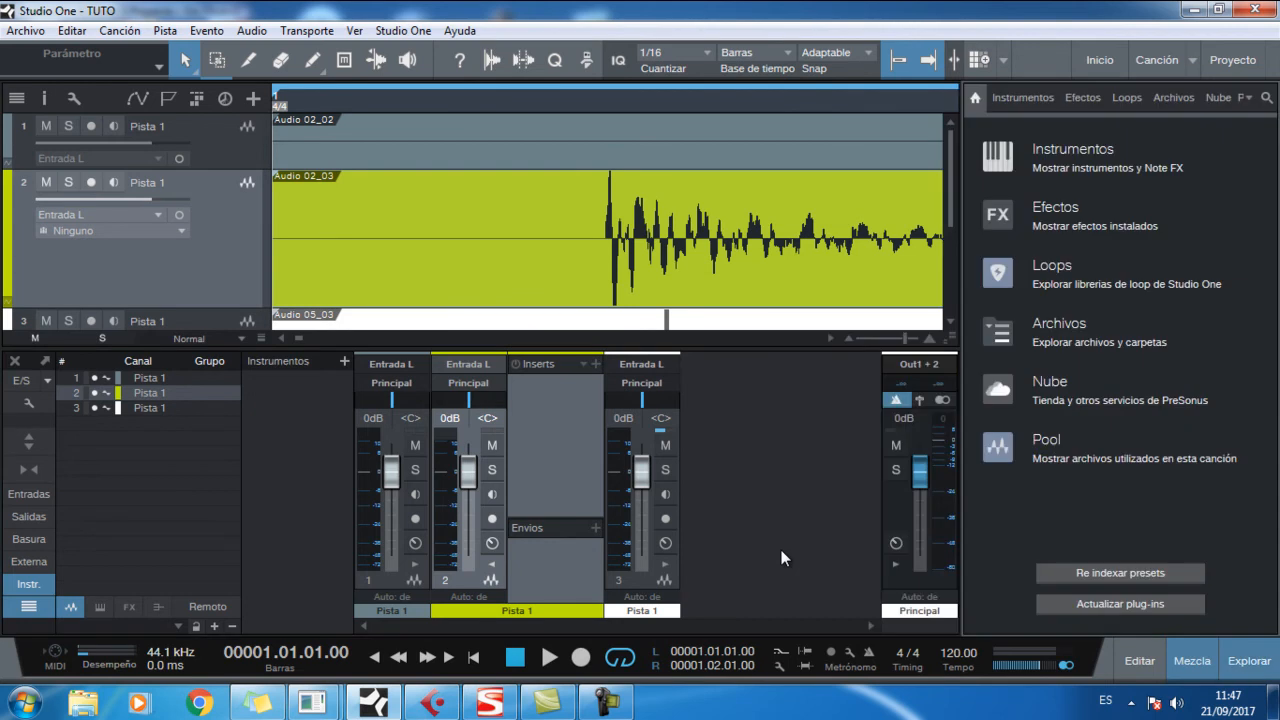
left_click(1082, 98)
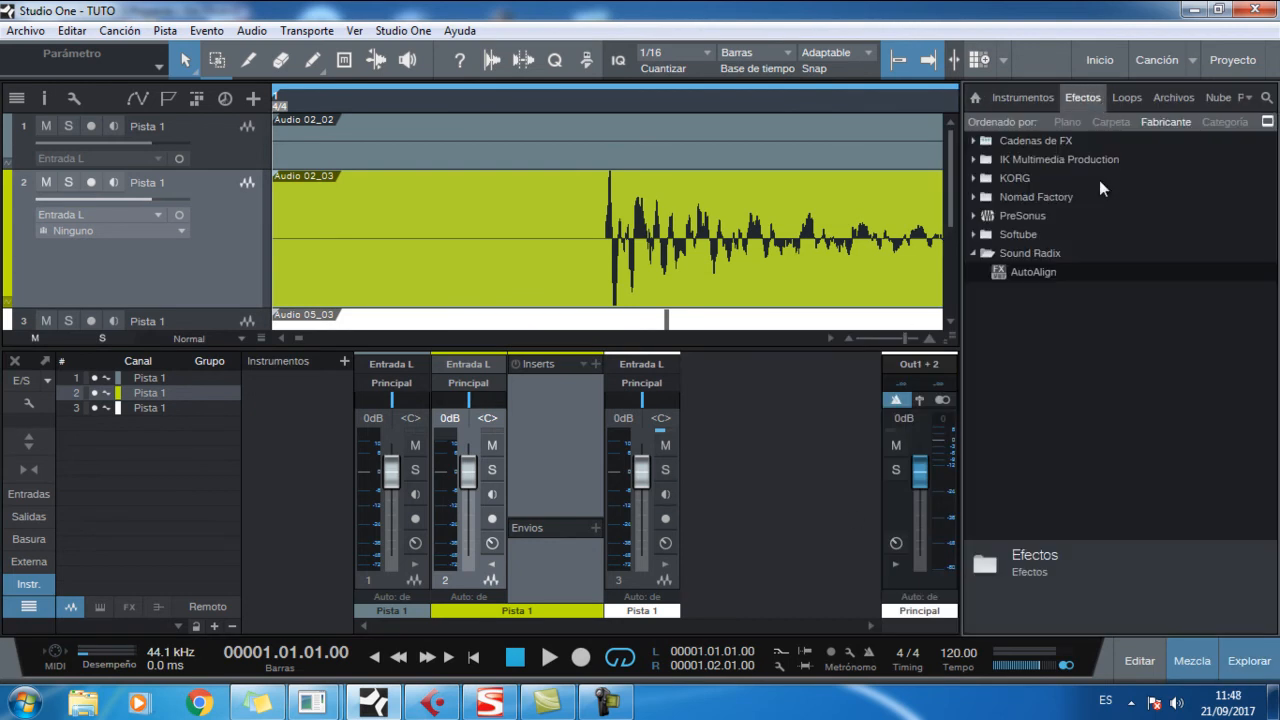
left_click(978, 256)
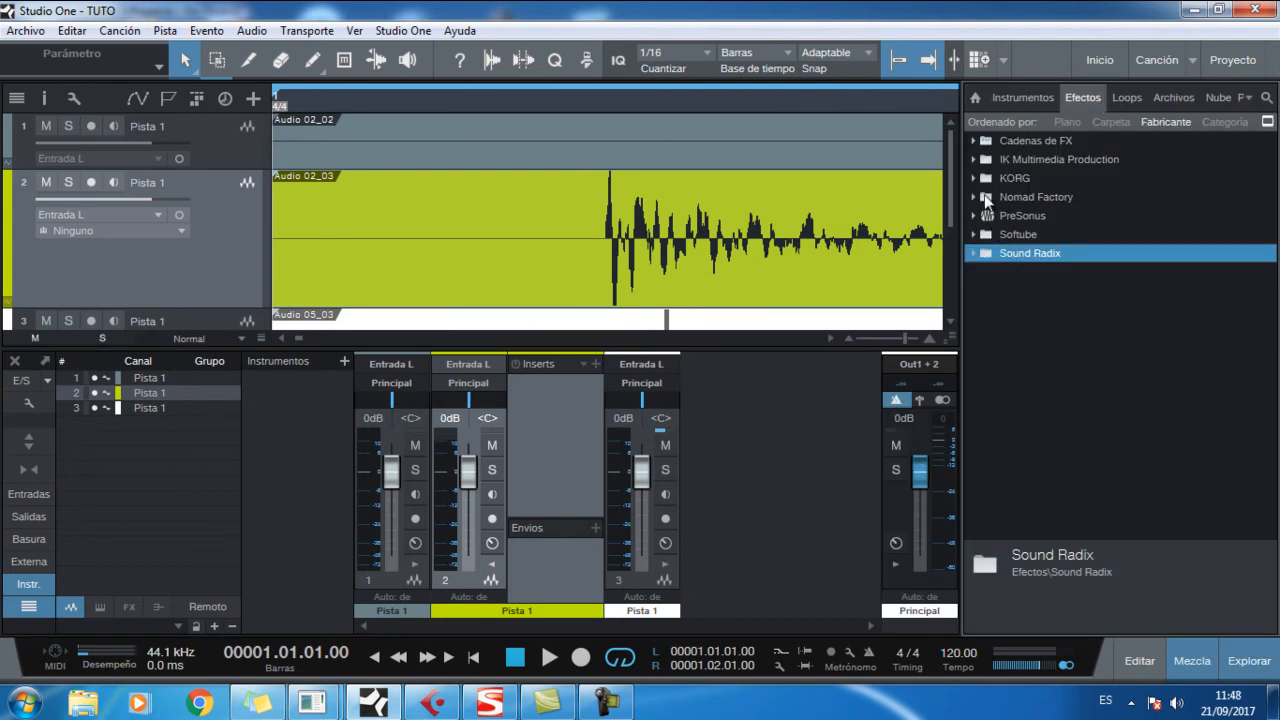
left_click(976, 254)
left_click(1040, 273)
left_click_drag(1040, 273, 569, 424)
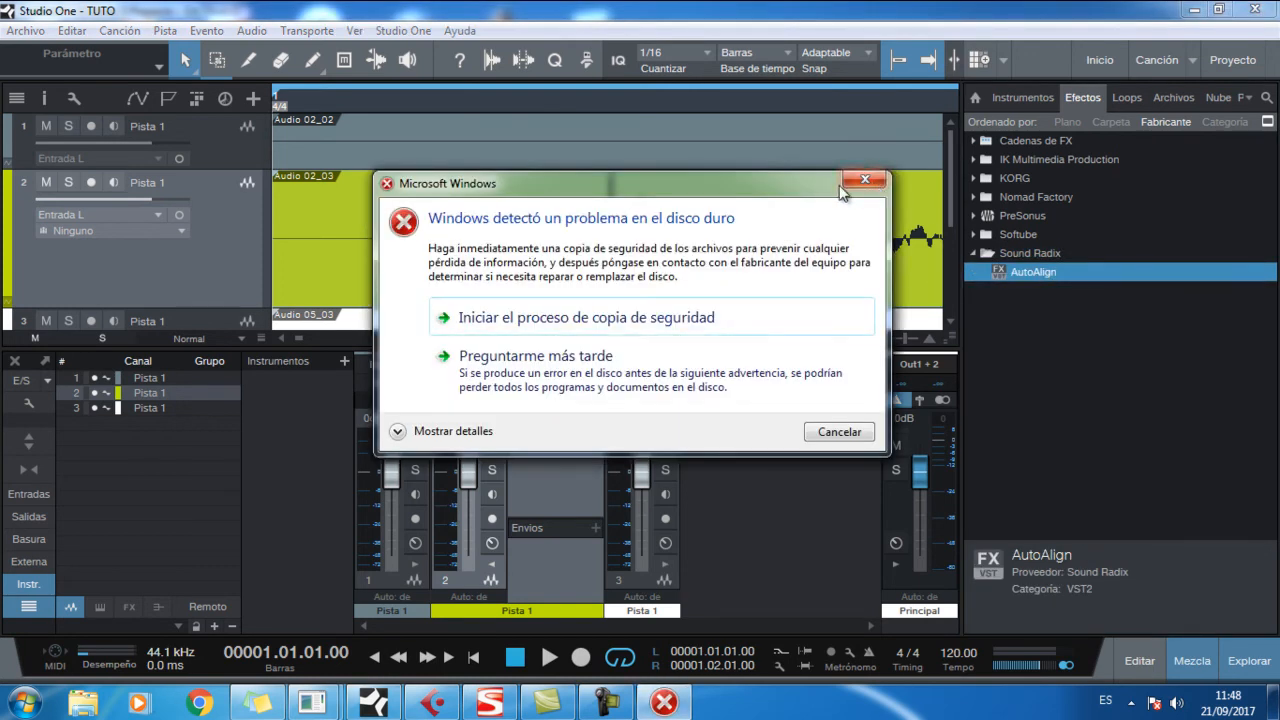
left_click(866, 182)
left_click_drag(1025, 269, 560, 410)
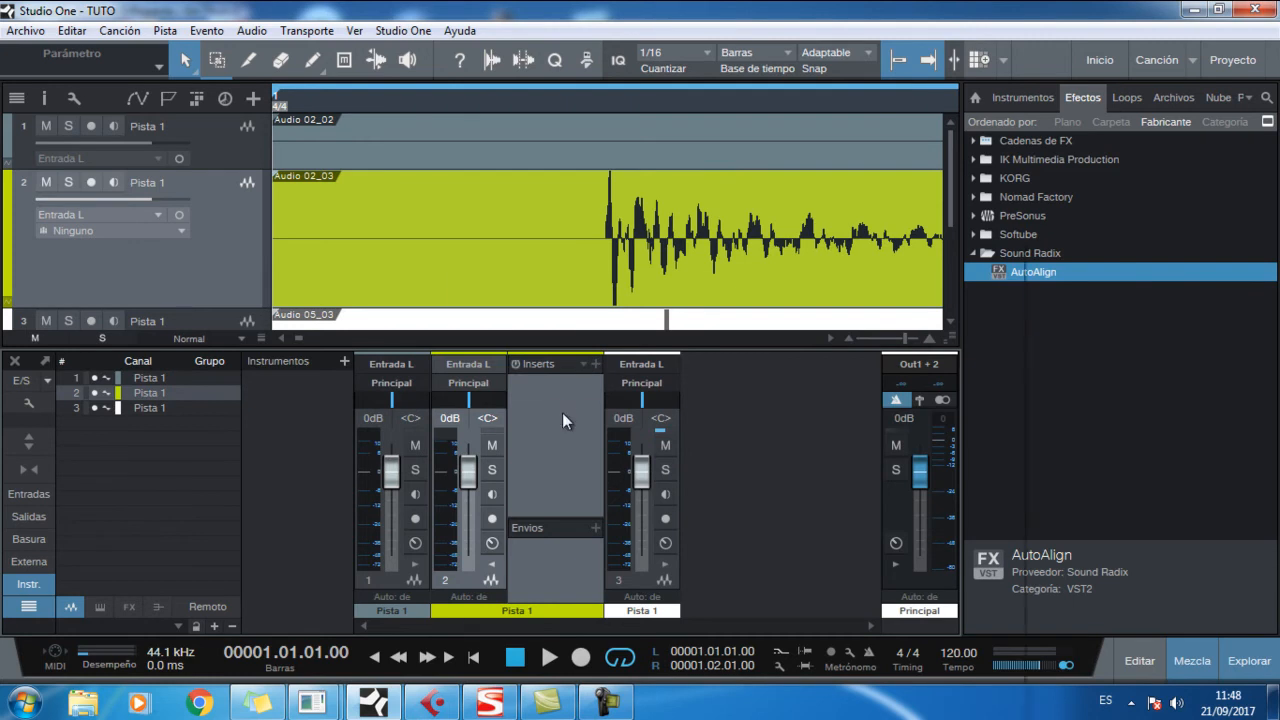
Set AutoAlign's send to 1 on the second track while the loop plays, stop playback and close the plug-in window.
left_click_drag(819, 247, 1030, 112)
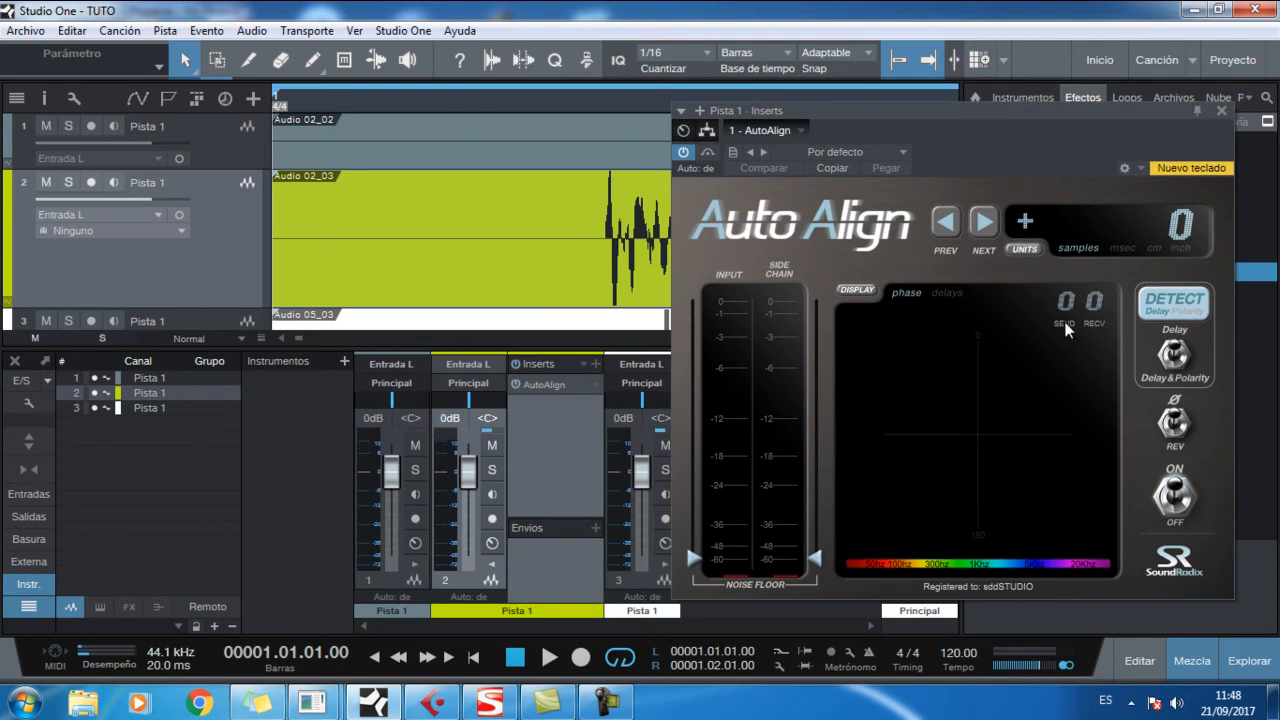
left_click(550, 658)
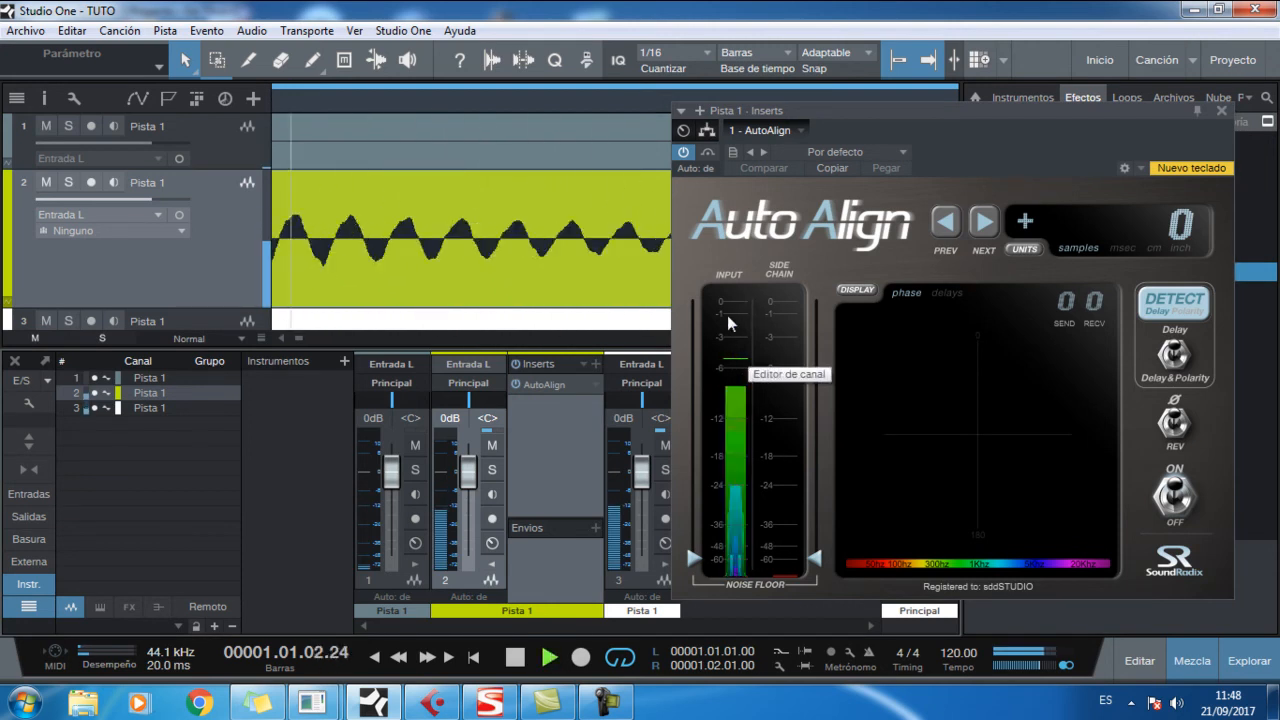
left_click(1070, 306)
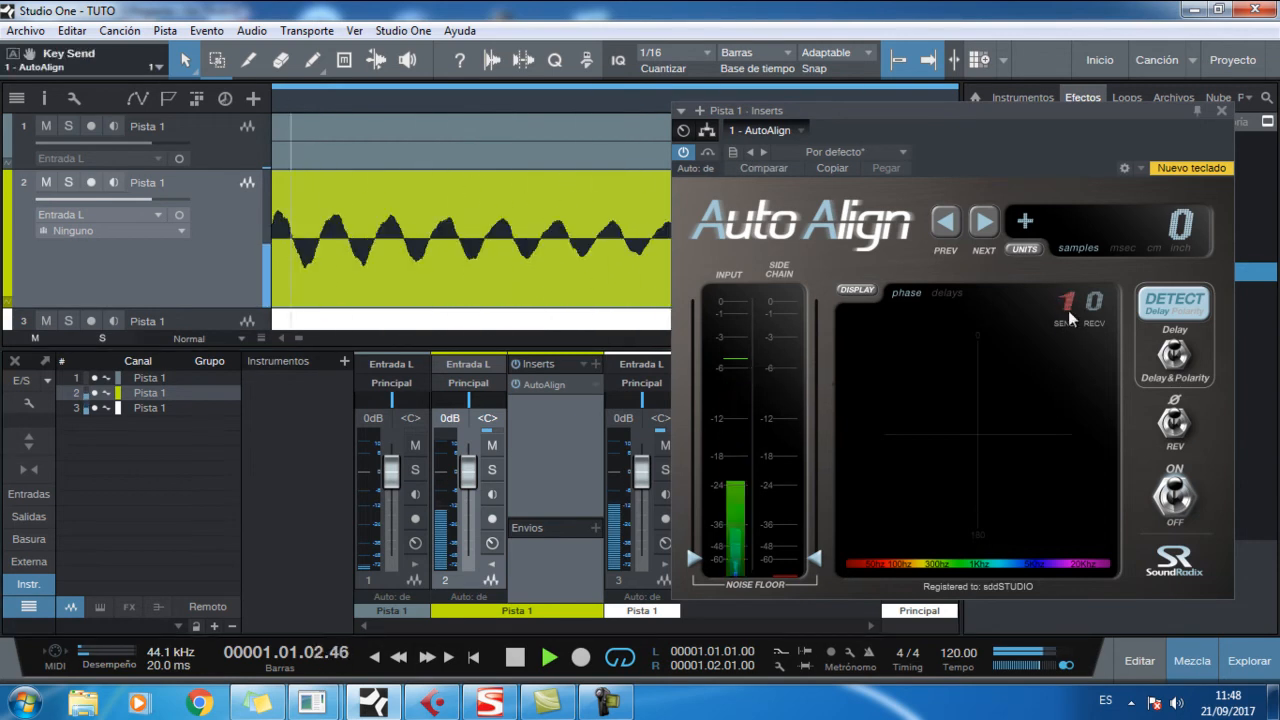
left_click(517, 659)
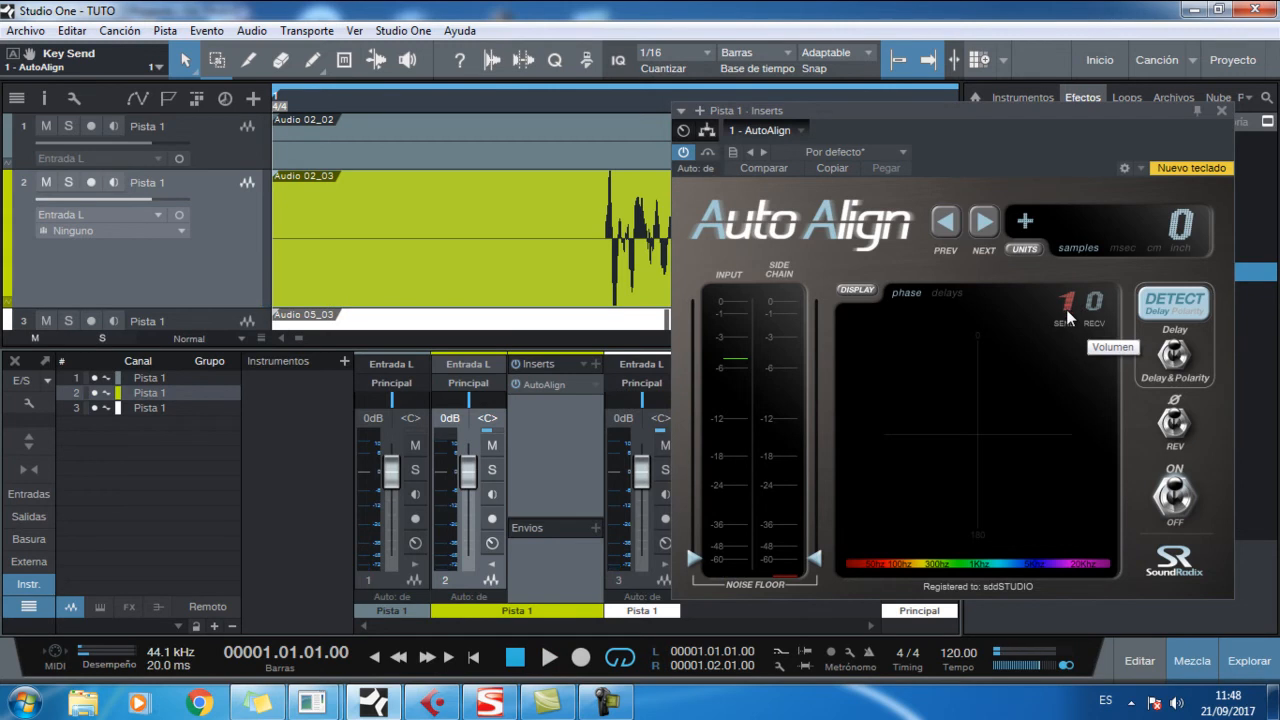
left_click(1222, 110)
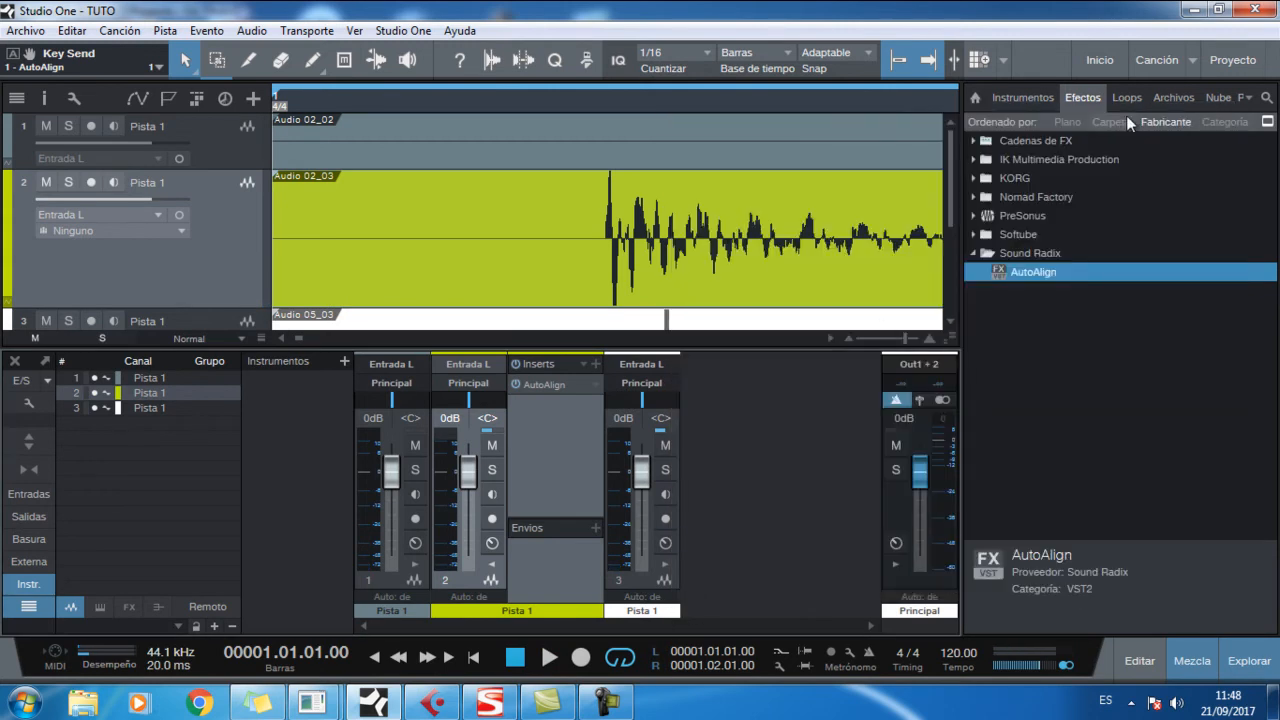
Remove the Mixtool insert from the third track's channel and insert AutoAlign there from the effects browser.
left_click_drag(1062, 273, 666, 565)
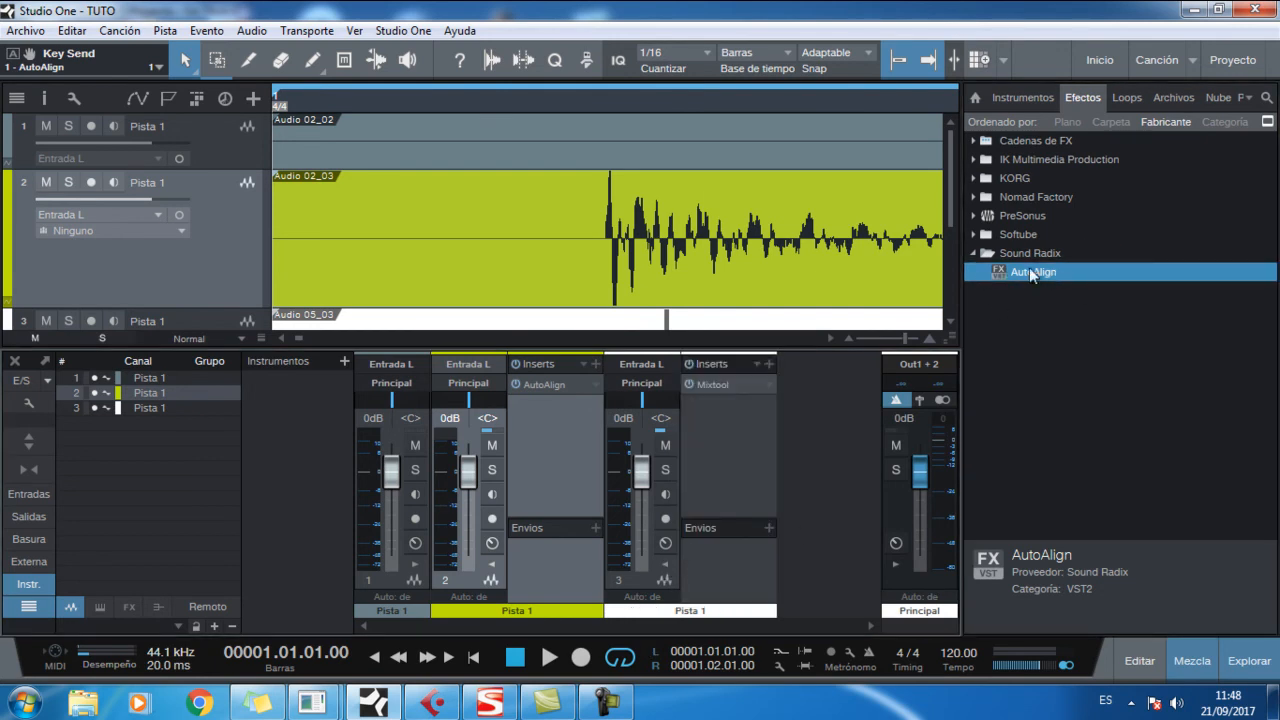
left_click(769, 385)
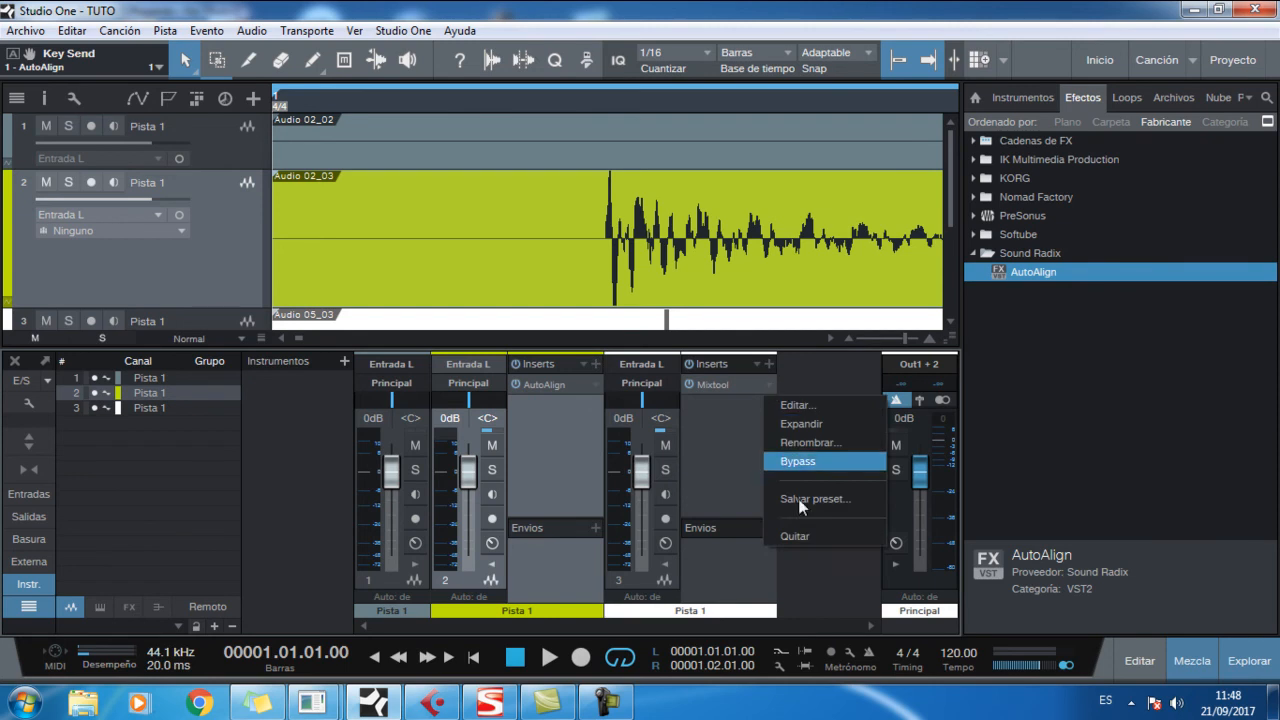
left_click(801, 534)
left_click_drag(1060, 272, 722, 415)
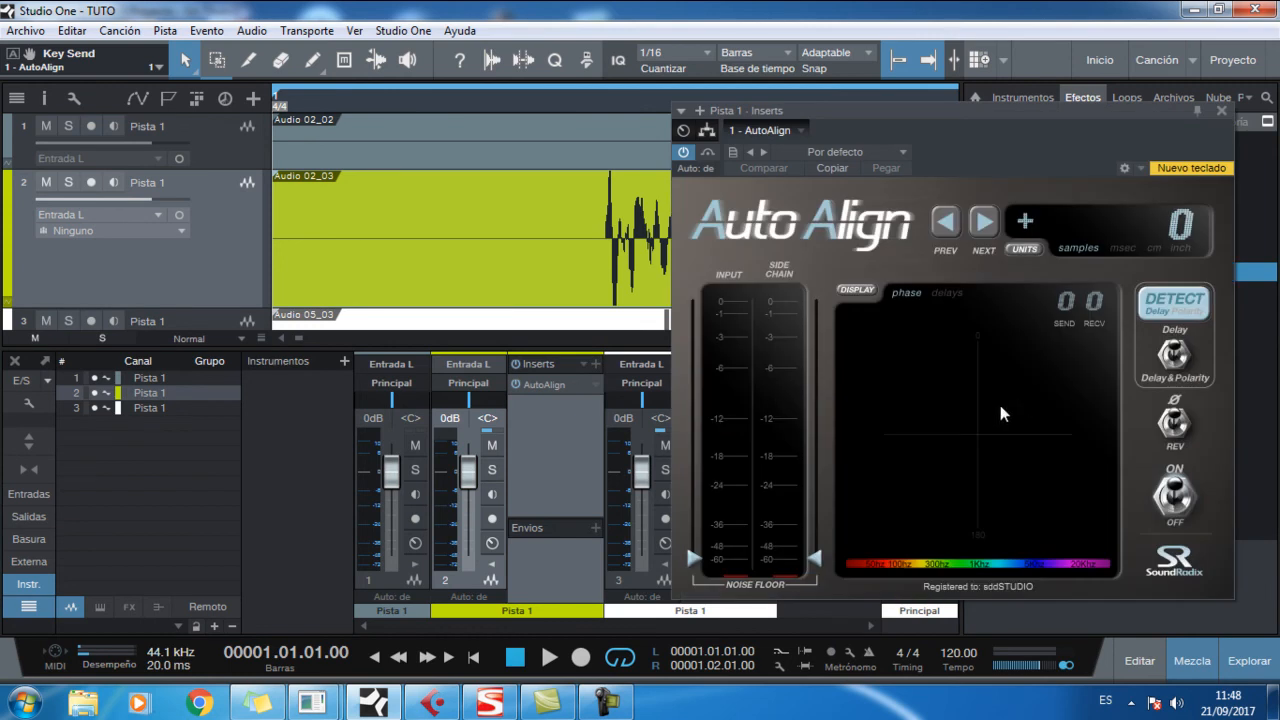
Set AutoAlign's receive to 1 on the third track and detect delay and polarity while the loop plays, stopping playback after detection.
left_click(1098, 310)
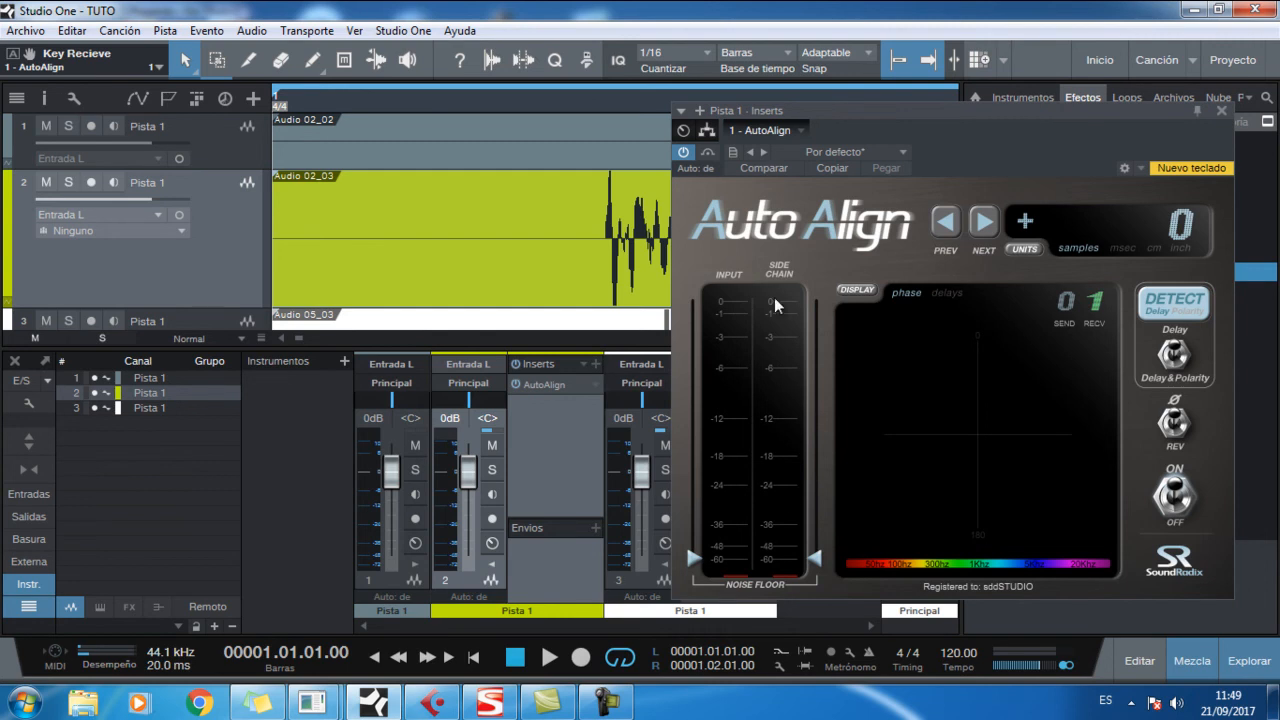
key("space")
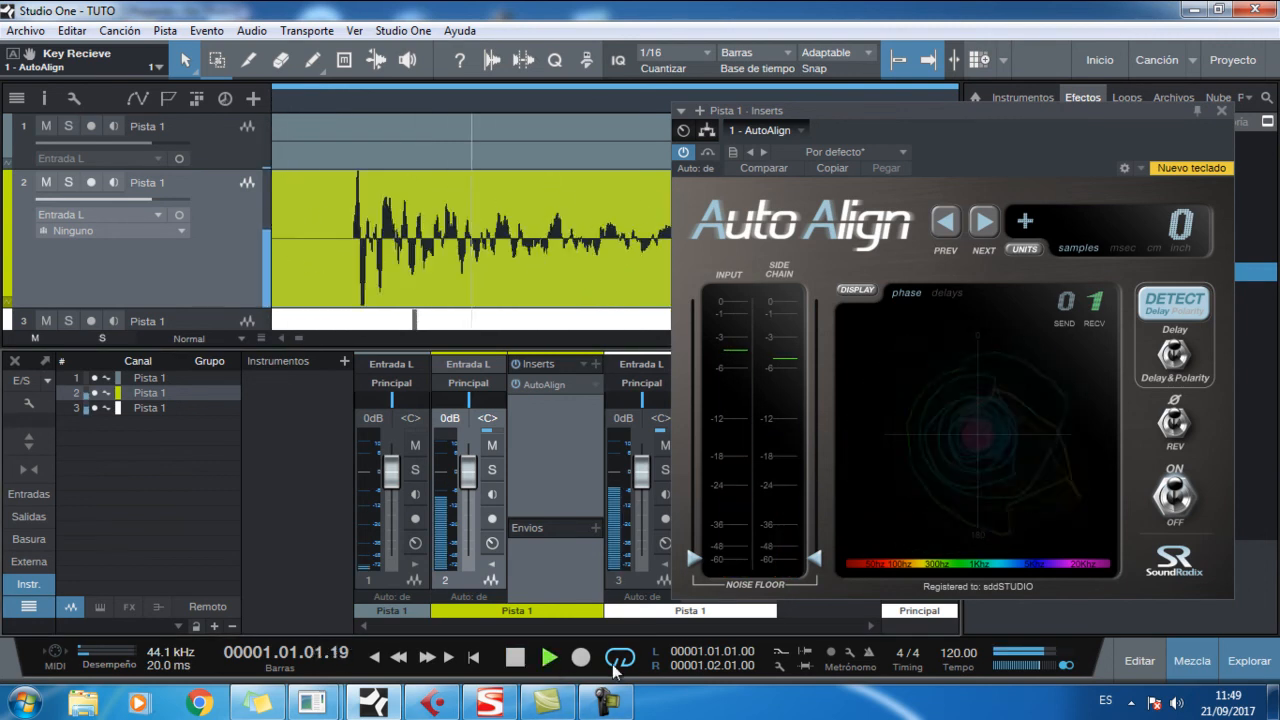
left_click_drag(1032, 116, 875, 110)
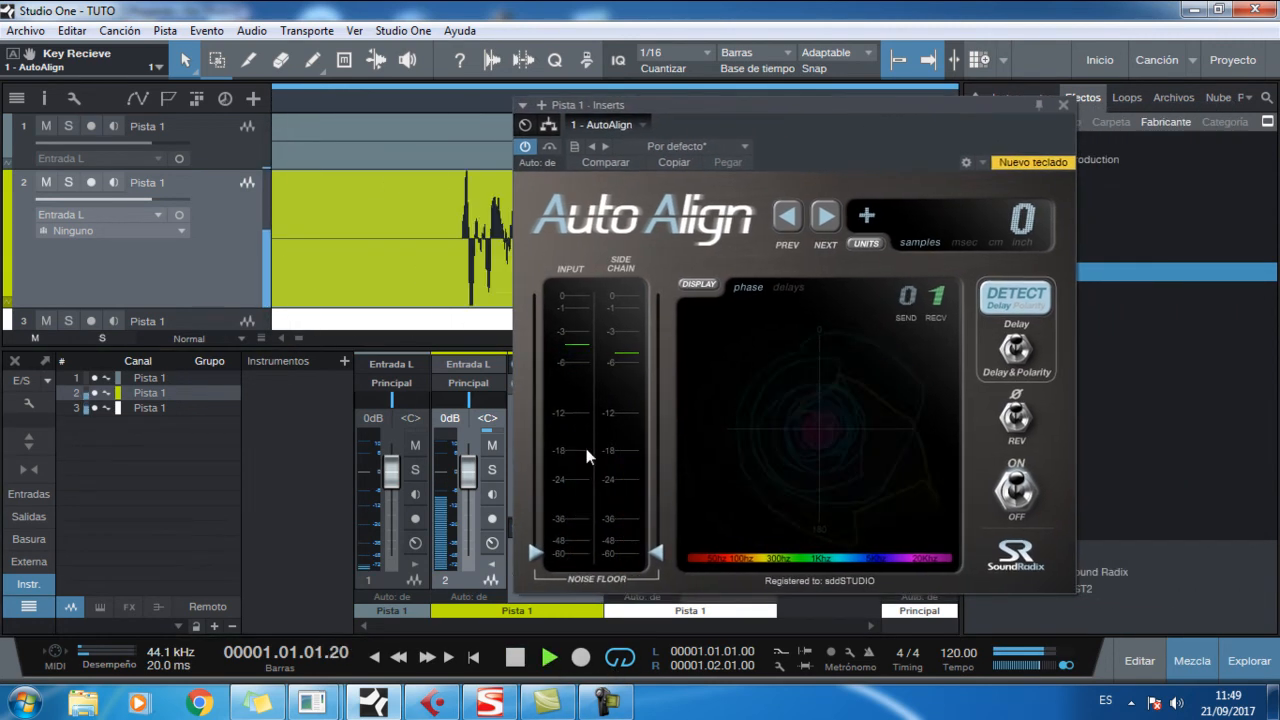
left_click(1028, 314)
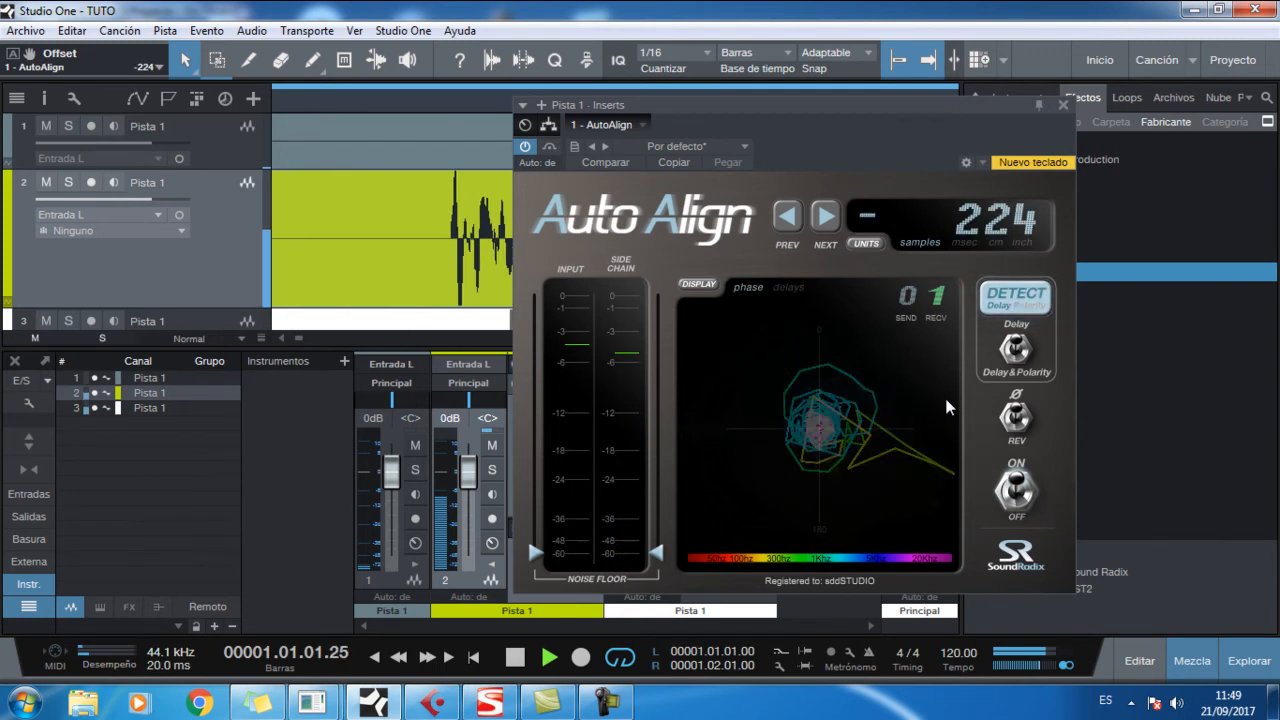
left_click(514, 659)
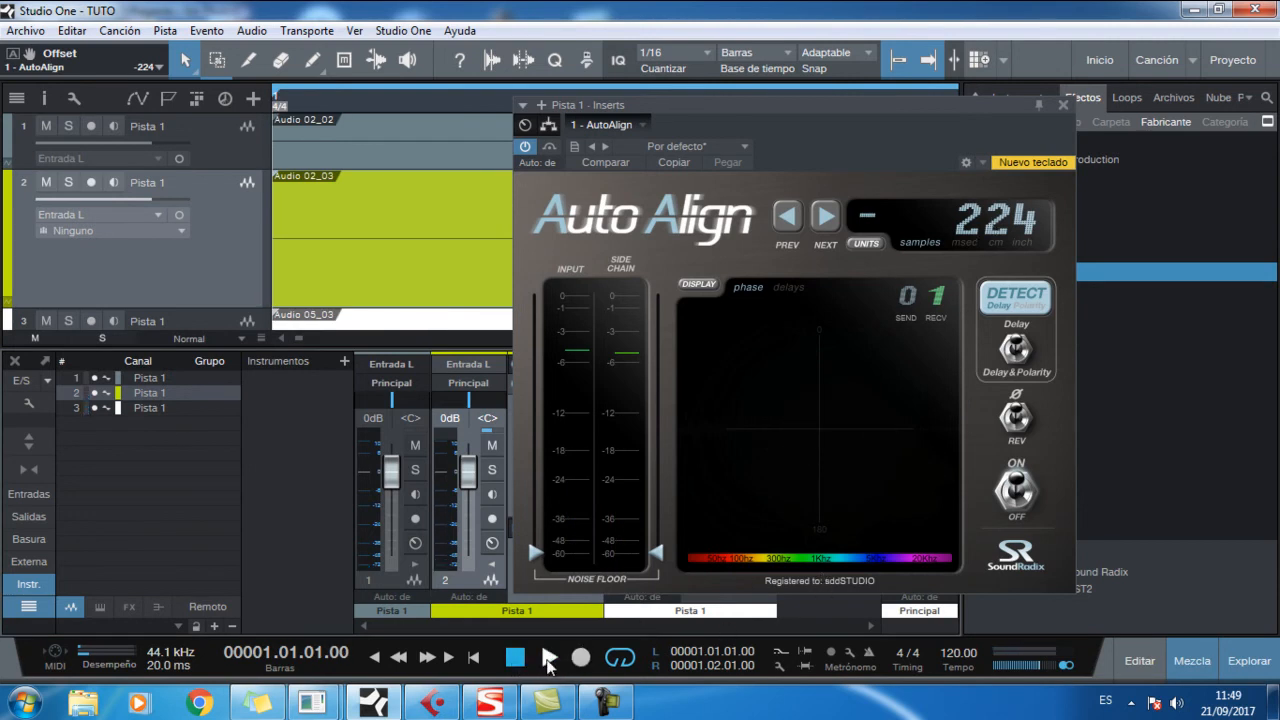
Play the loop and compare the sound with AutoAlign bypassed and active, leaving it on, stopping playback and closing the plug-in window.
left_click(549, 659)
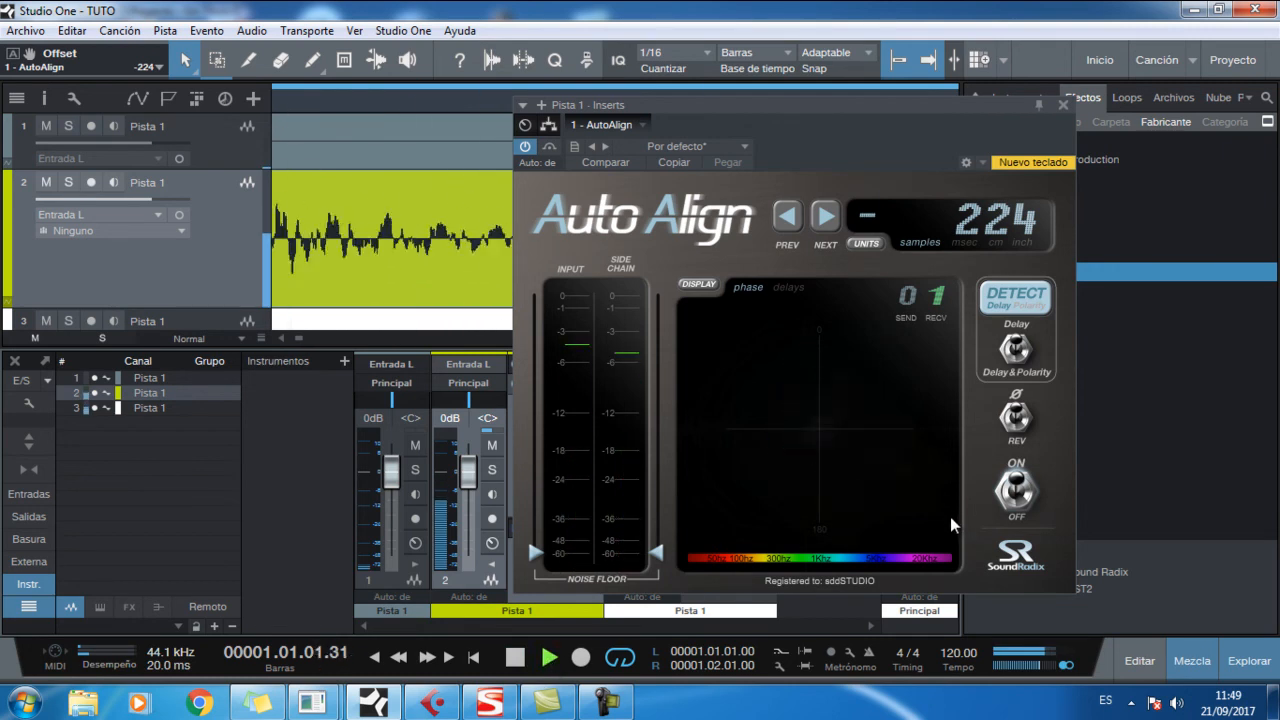
left_click(1020, 505)
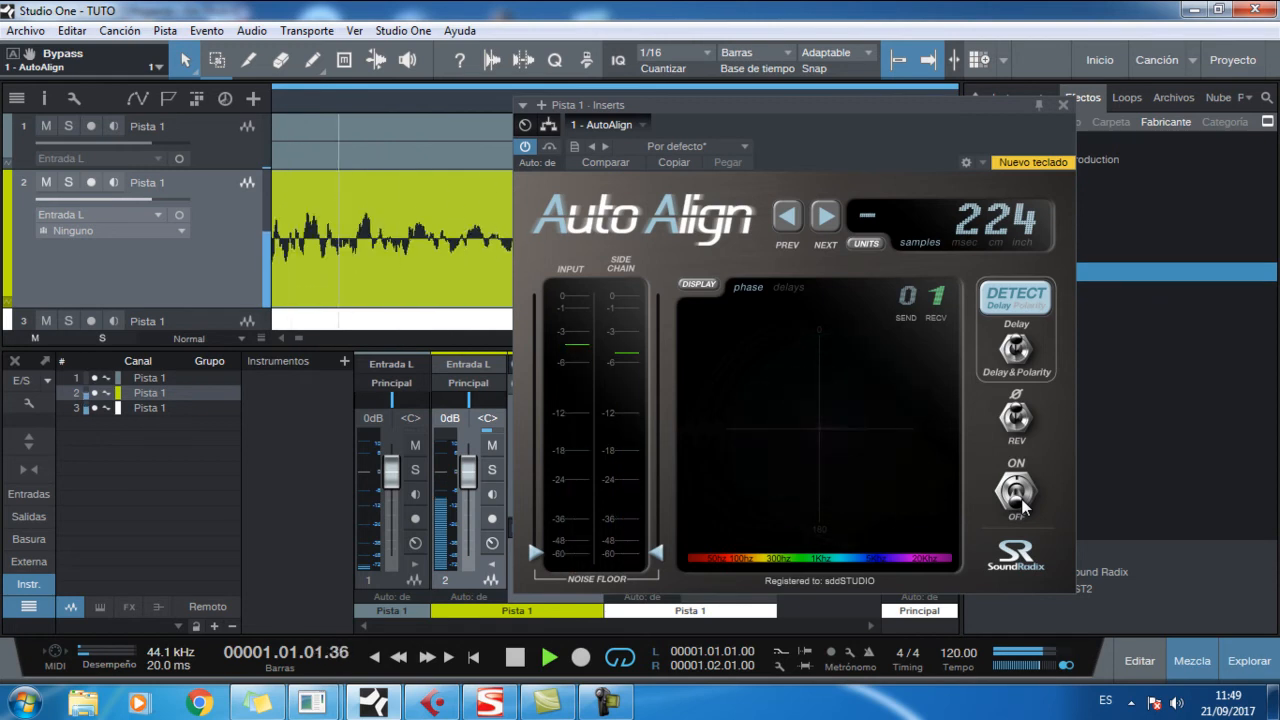
left_click(1020, 503)
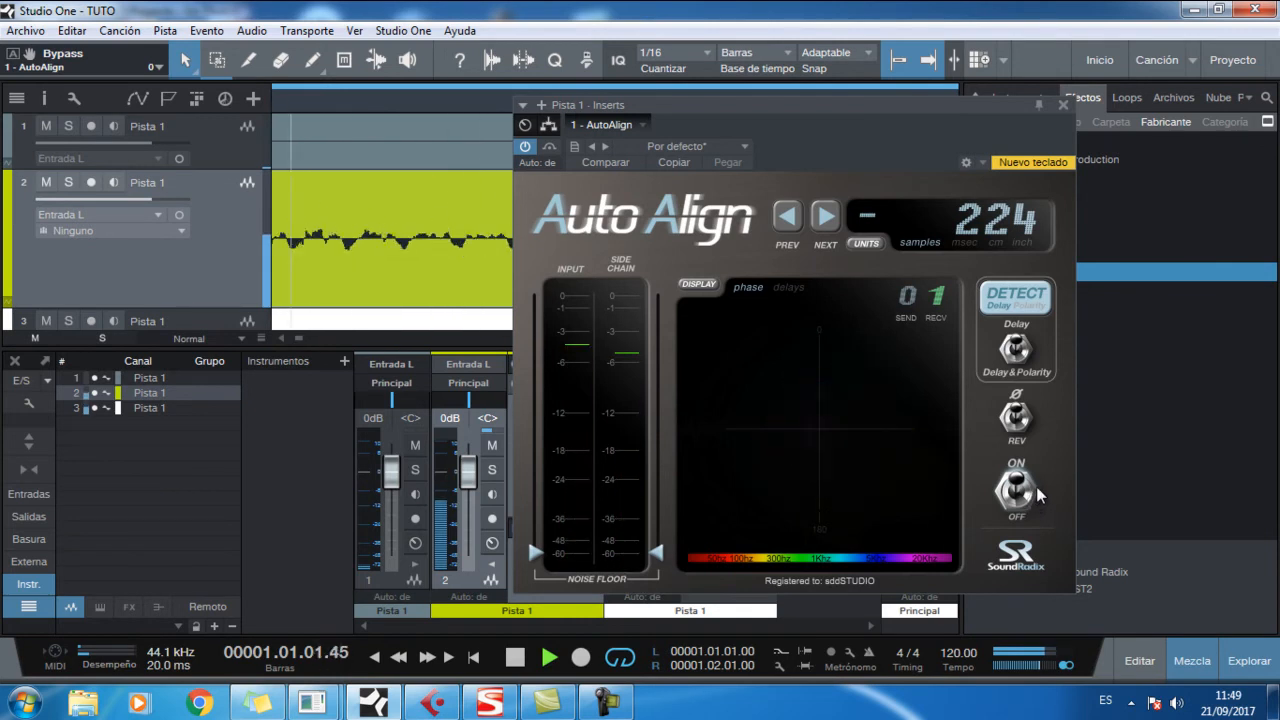
left_click(1028, 500)
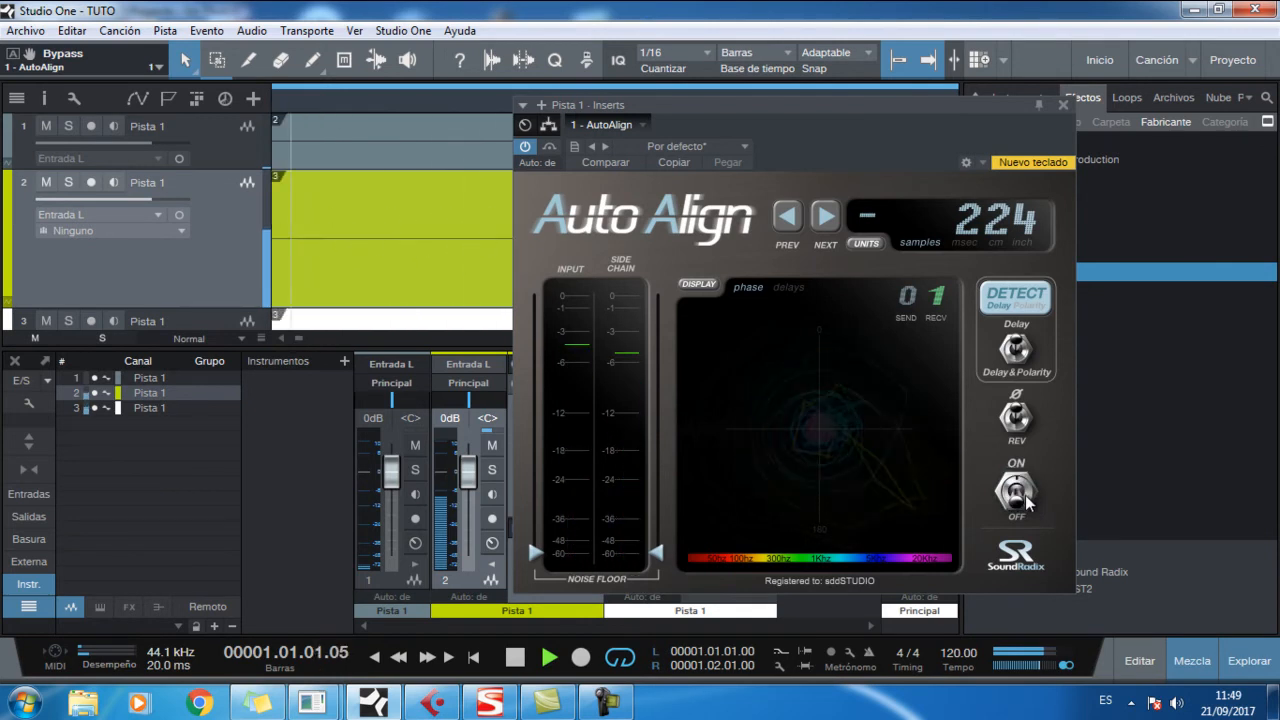
left_click(1028, 500)
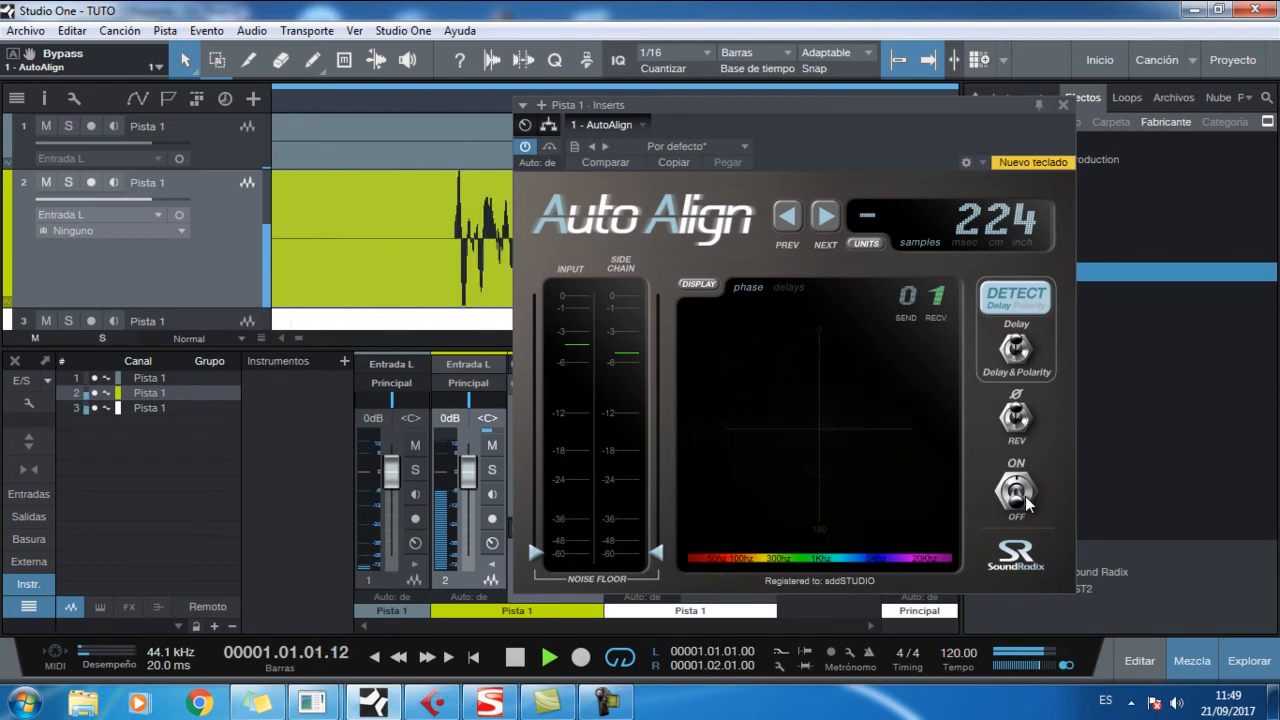
left_click(1027, 502)
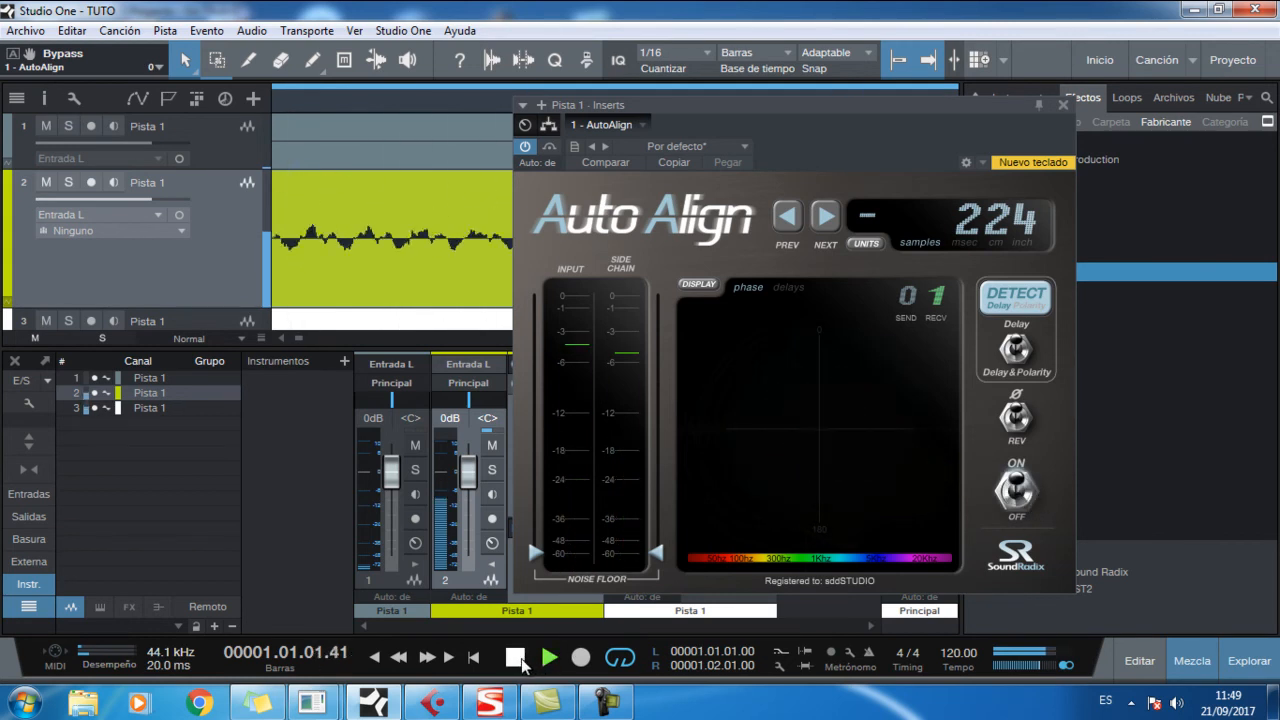
left_click(520, 662)
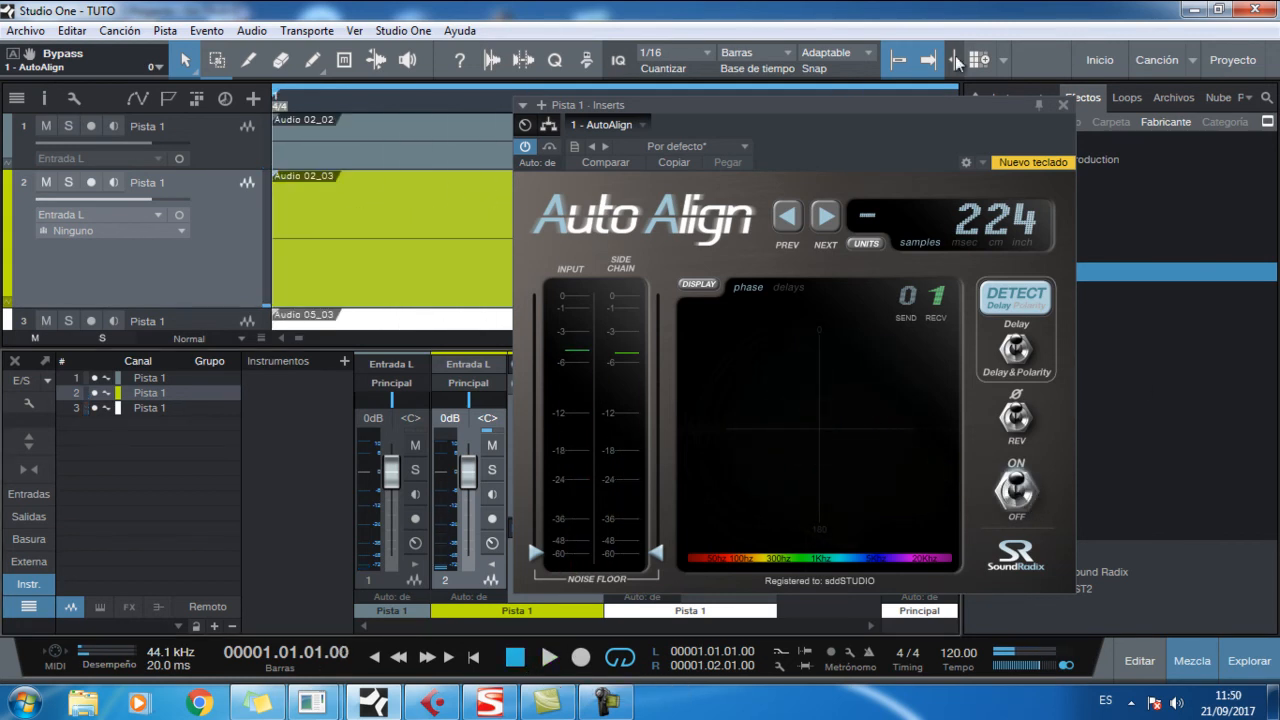
left_click(1063, 104)
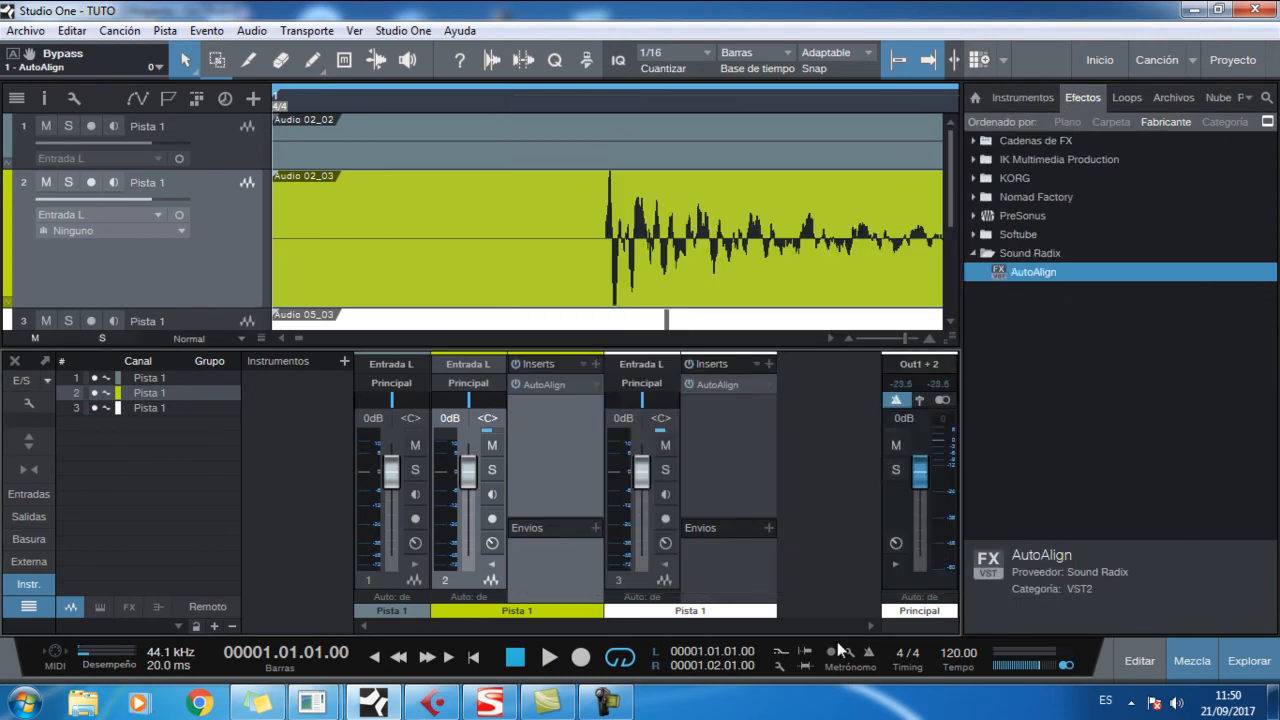
Extend the loop's end to 00001.03.02.00 and rerun AutoAlign's detection on the third track while the longer loop plays.
left_click_drag(903, 340, 885, 340)
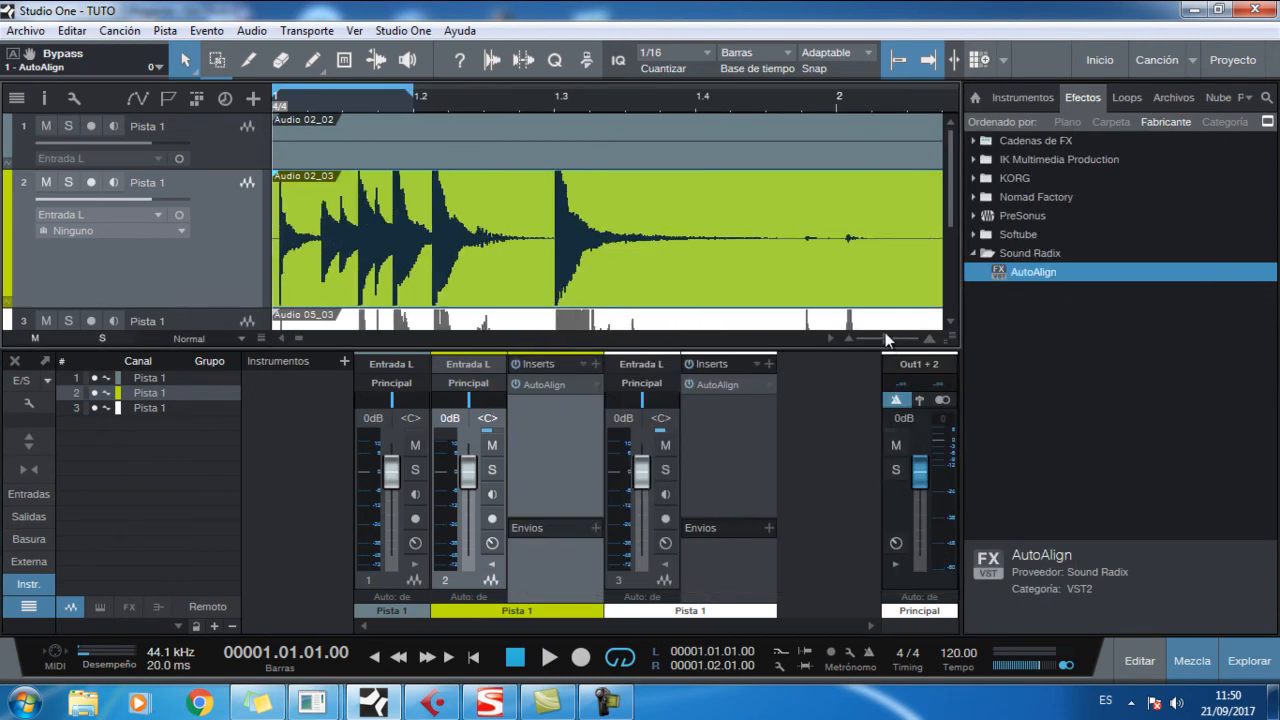
left_click_drag(415, 95, 590, 137)
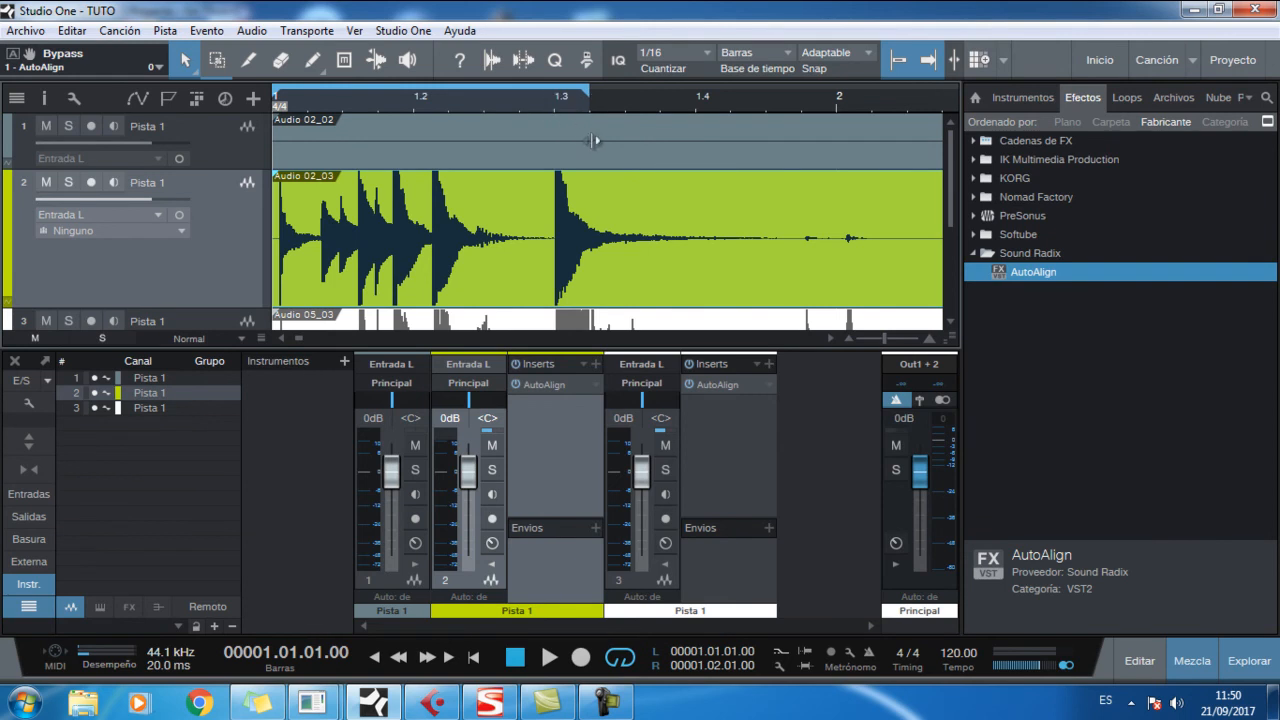
left_click(549, 657)
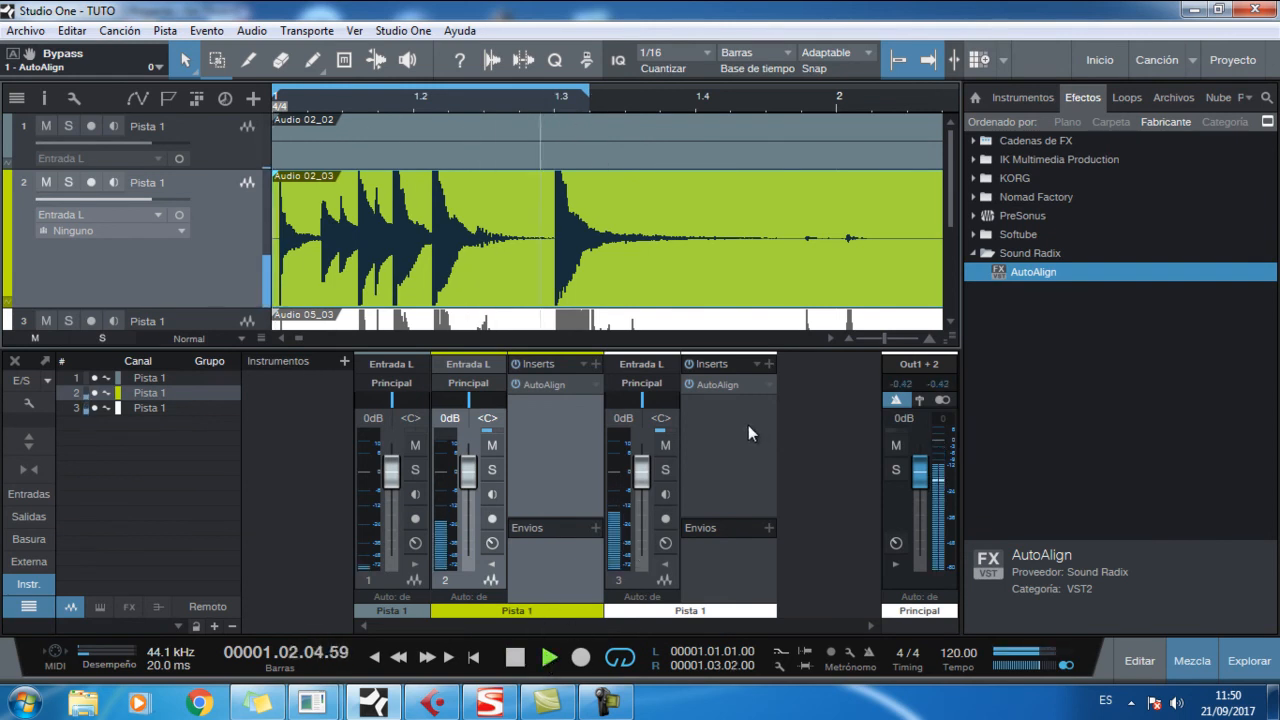
left_click(725, 386)
left_click(1018, 296)
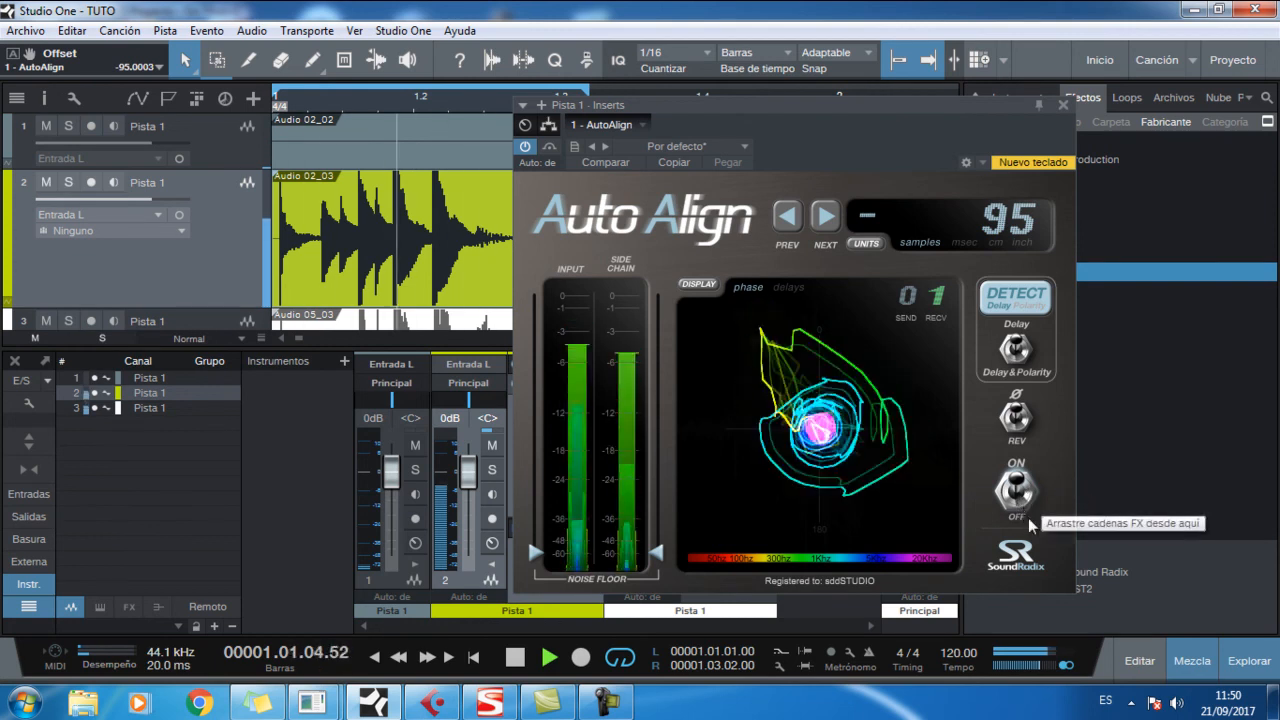
Compare the longer loop with AutoAlign bypassed and active on the third track, leaving it on and stopping playback.
left_click(1016, 492)
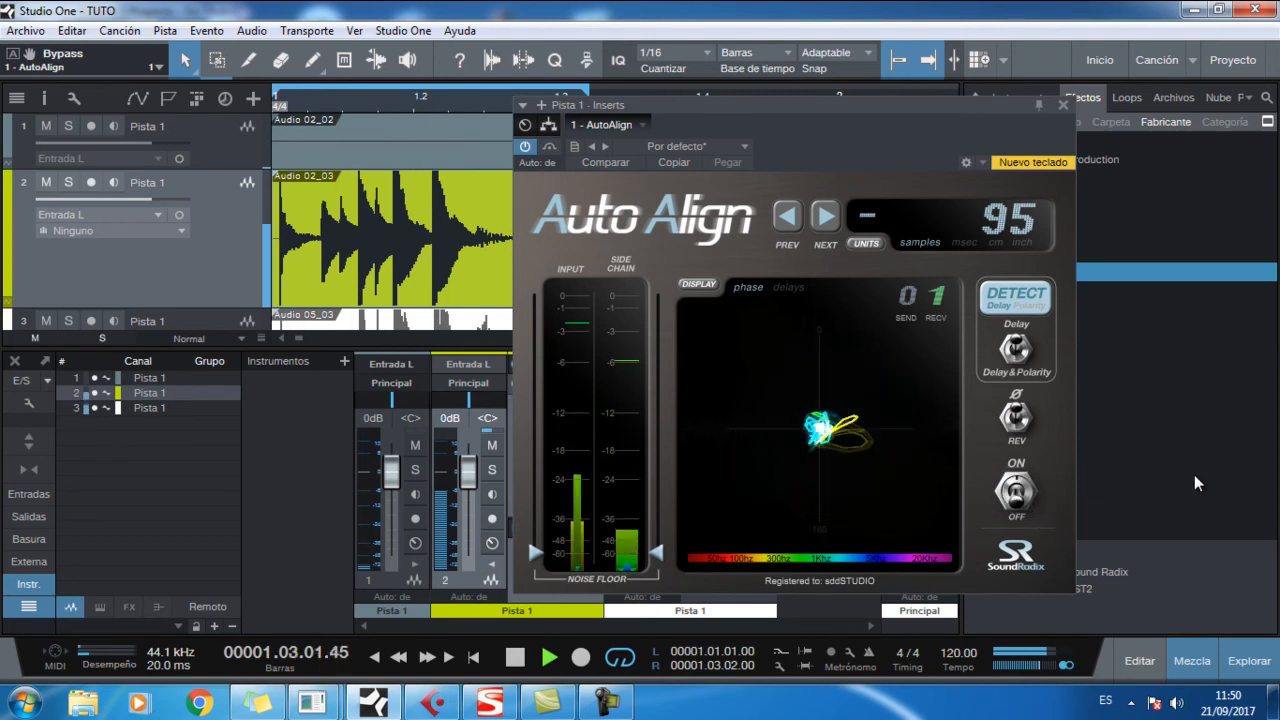
left_click(1028, 508)
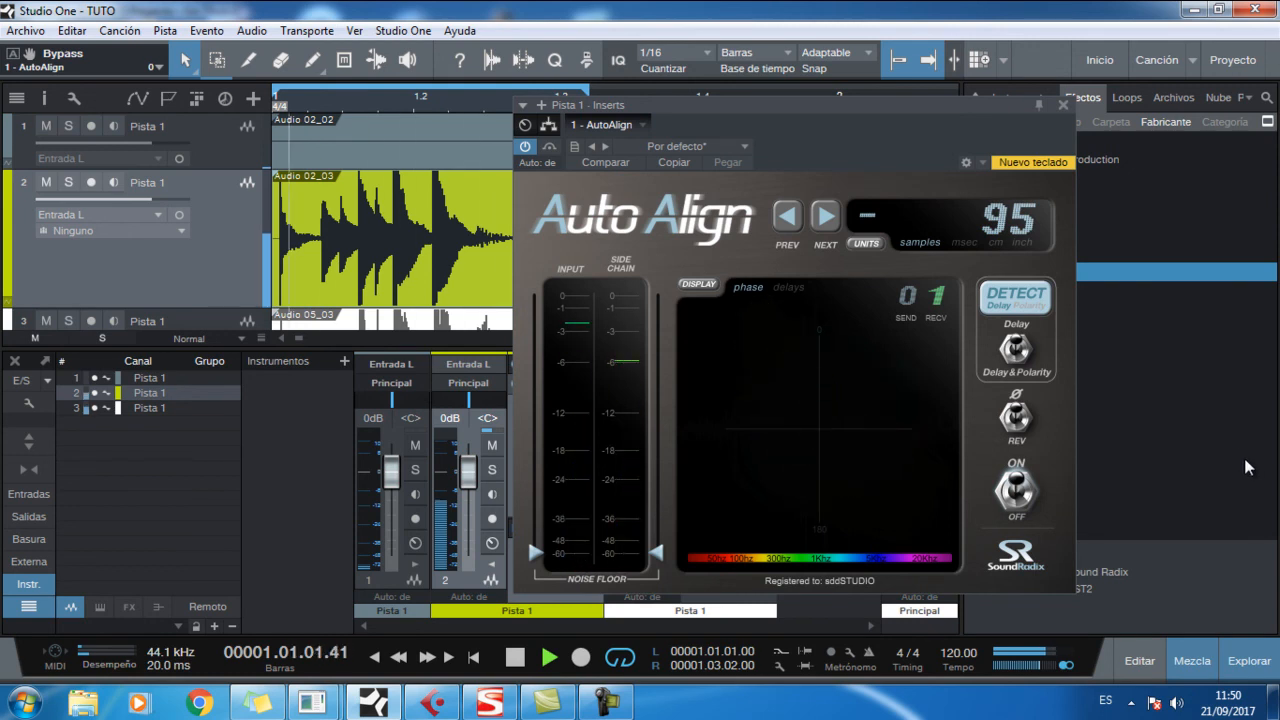
left_click(1026, 508)
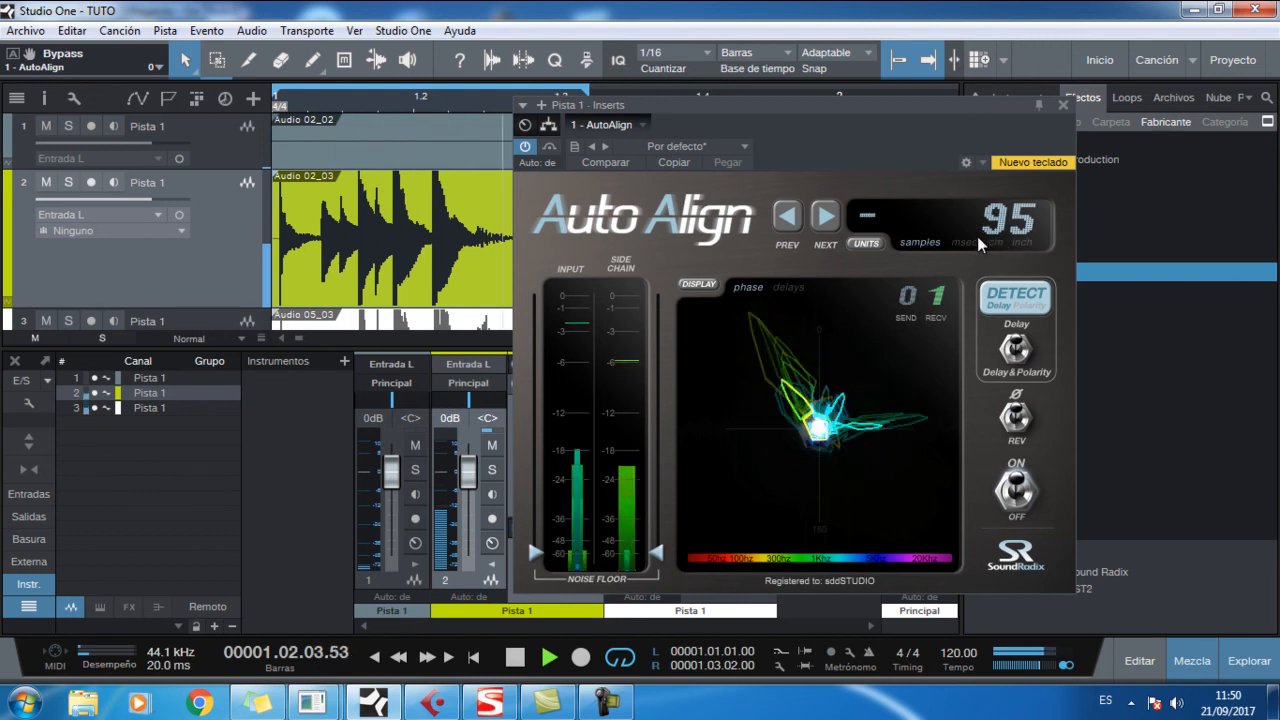
key("space")
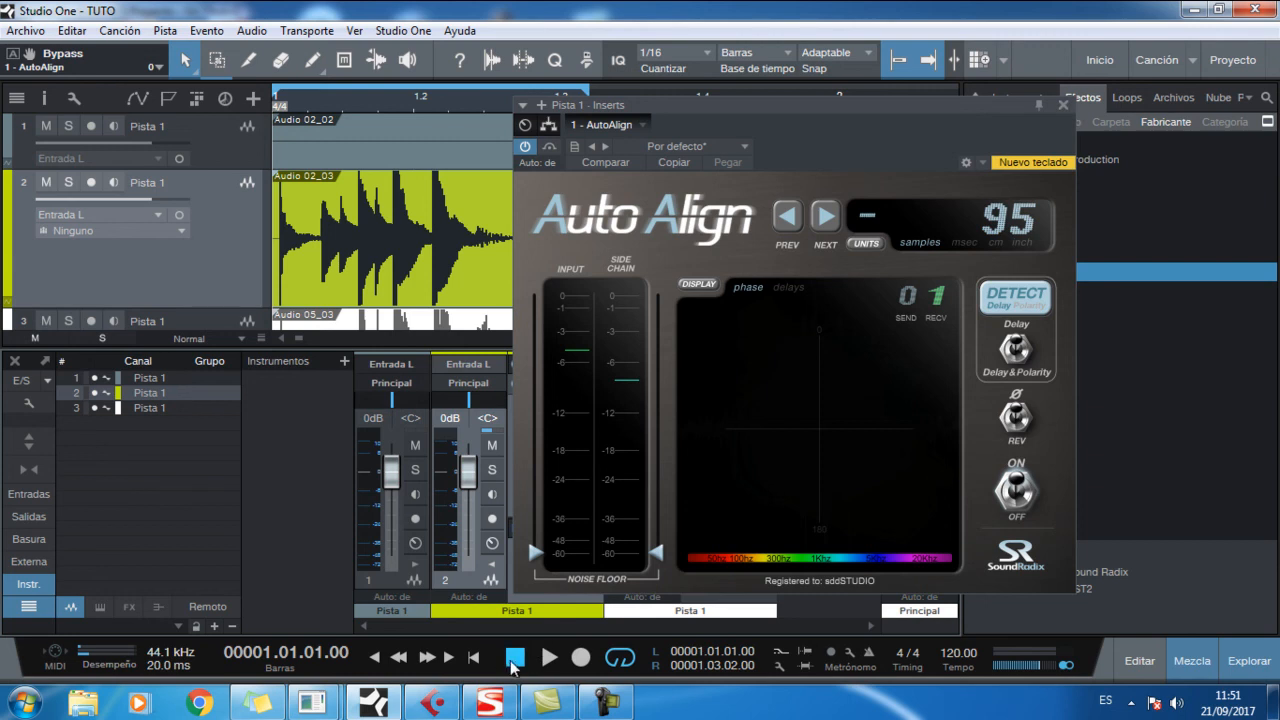
left_click(434, 703)
left_click(606, 703)
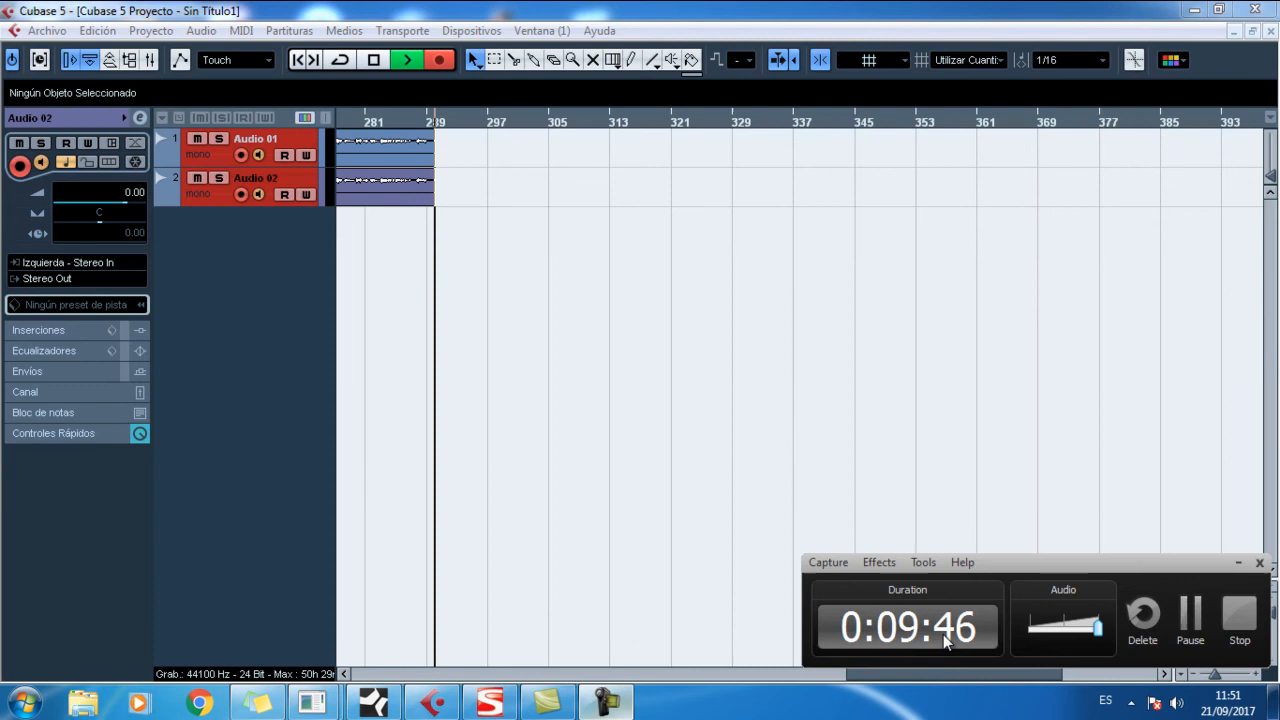
left_click(1239, 614)
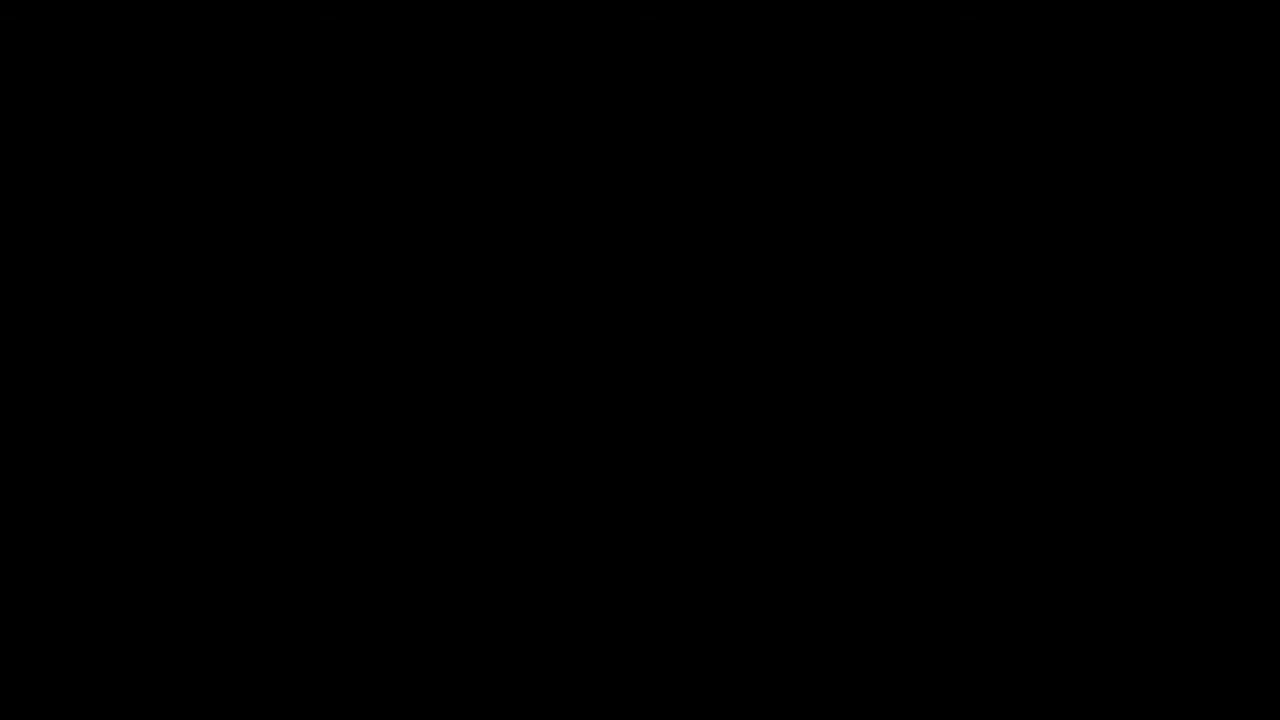